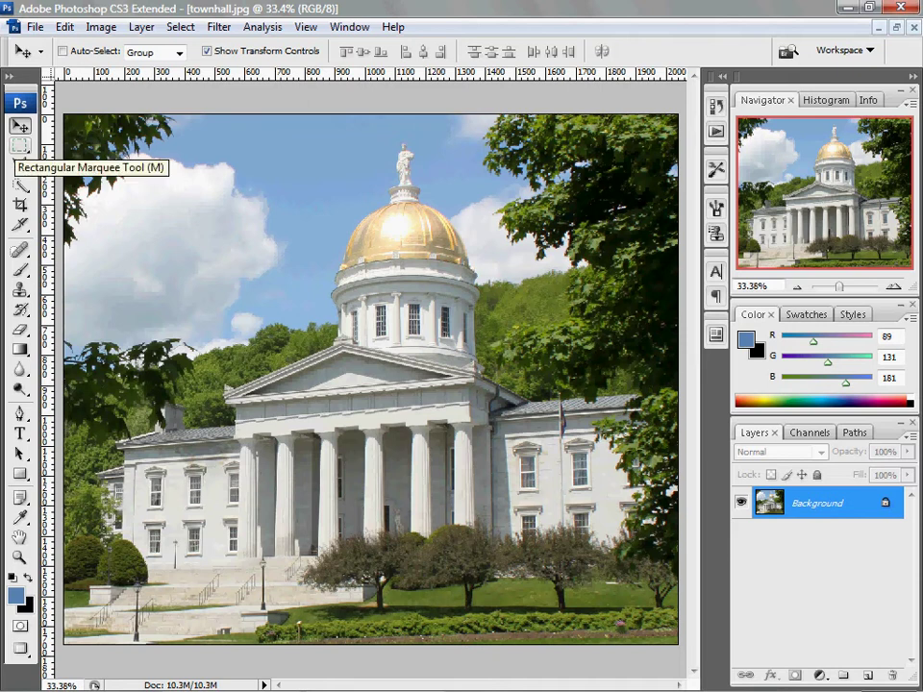
# Activate the Rectangular Marquee tool.
pyautogui.click(19, 146)
pyautogui.click(20, 146)
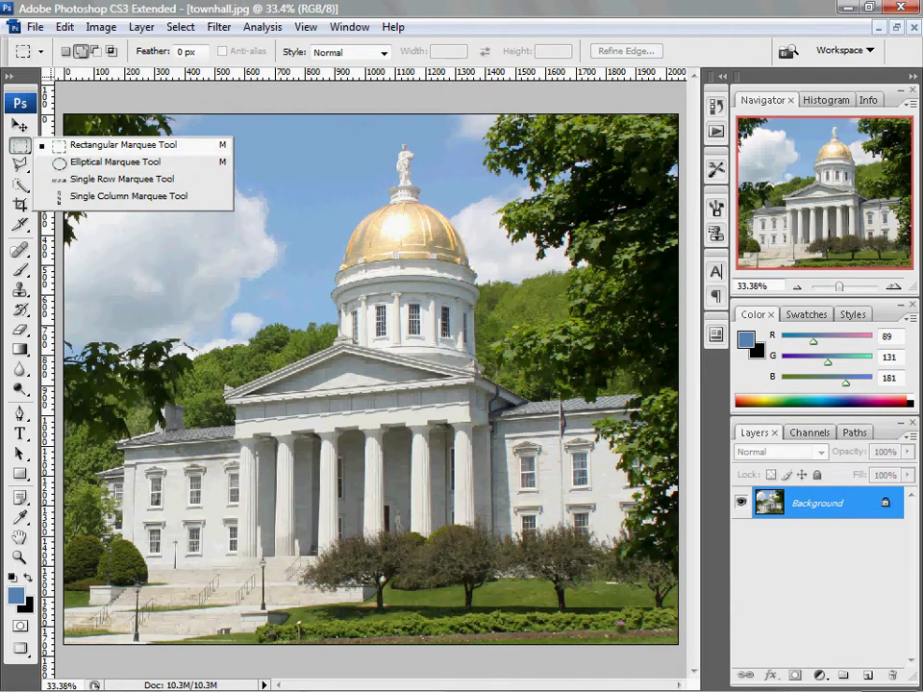
pyautogui.click(101, 146)
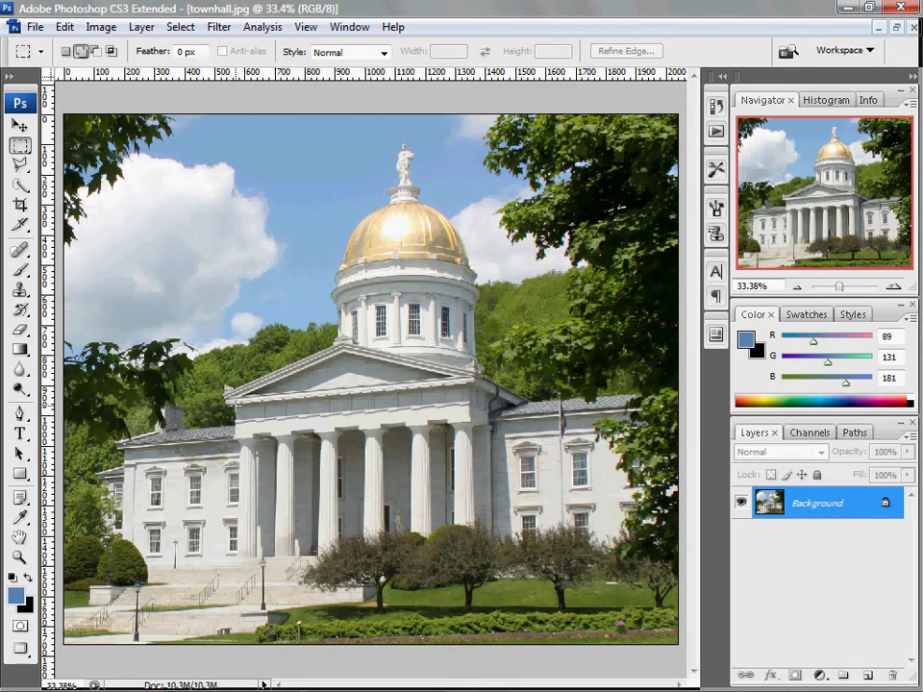
# Try a rectangular selection over the band above the columns, then another over the dome's drum and the pediment.
pyautogui.moveTo(235, 405); pyautogui.dragTo(471, 439)
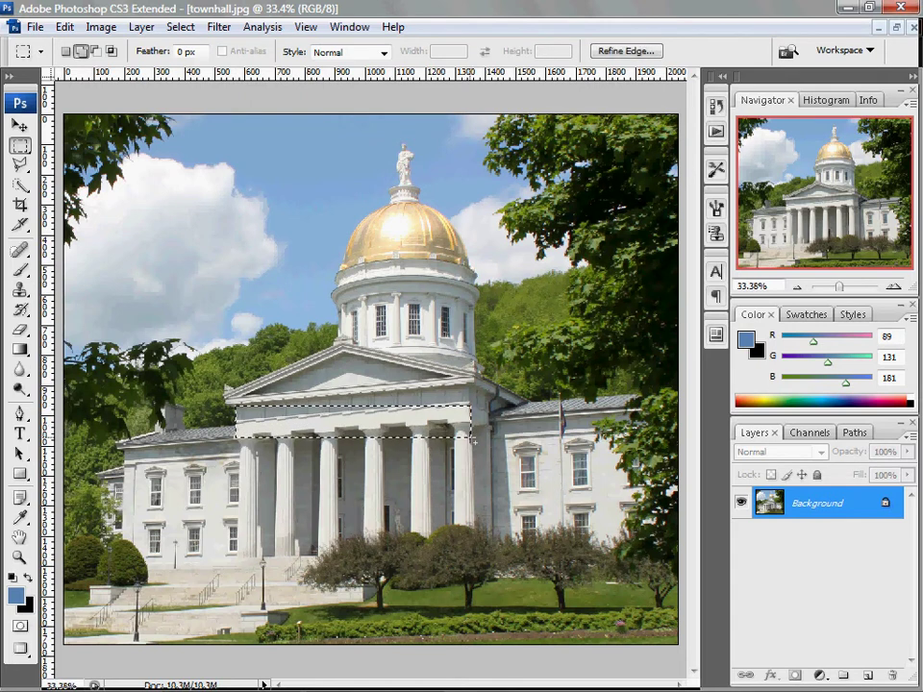
pyautogui.click(334, 308)
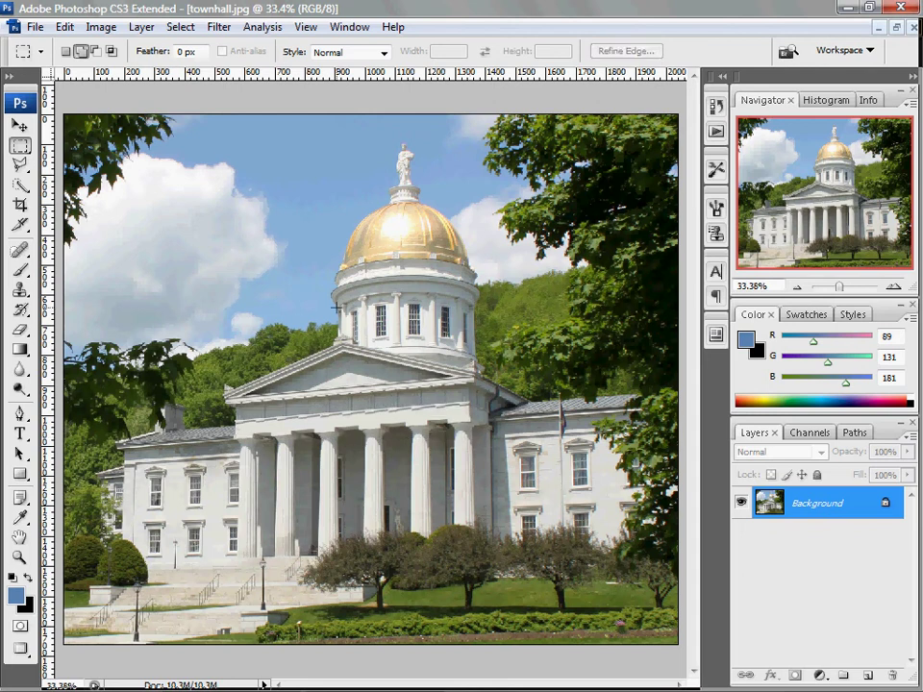
pyautogui.moveTo(401, 288); pyautogui.dragTo(473, 380)
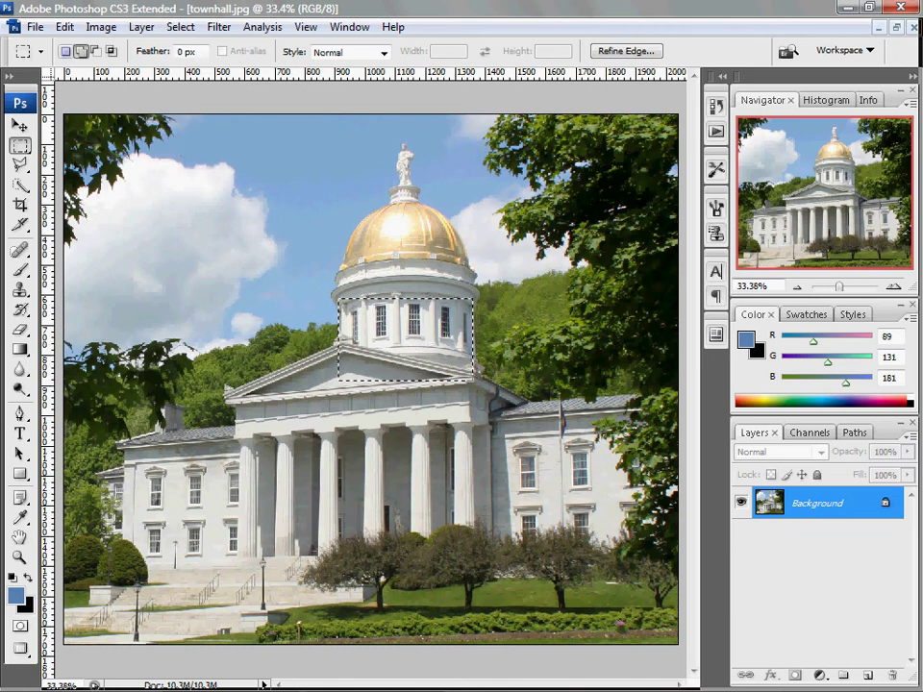
# Try the marquee's selection modes, replace the selection with a rectangle over the central columns, and deselect it.
pyautogui.click(65, 51)
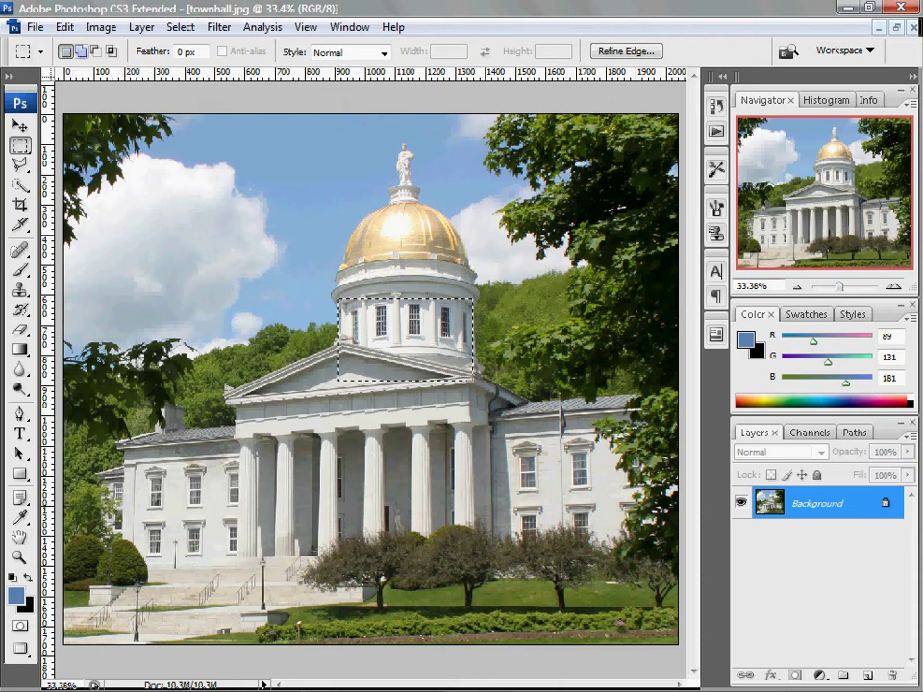
pyautogui.click(81, 51)
pyautogui.click(96, 51)
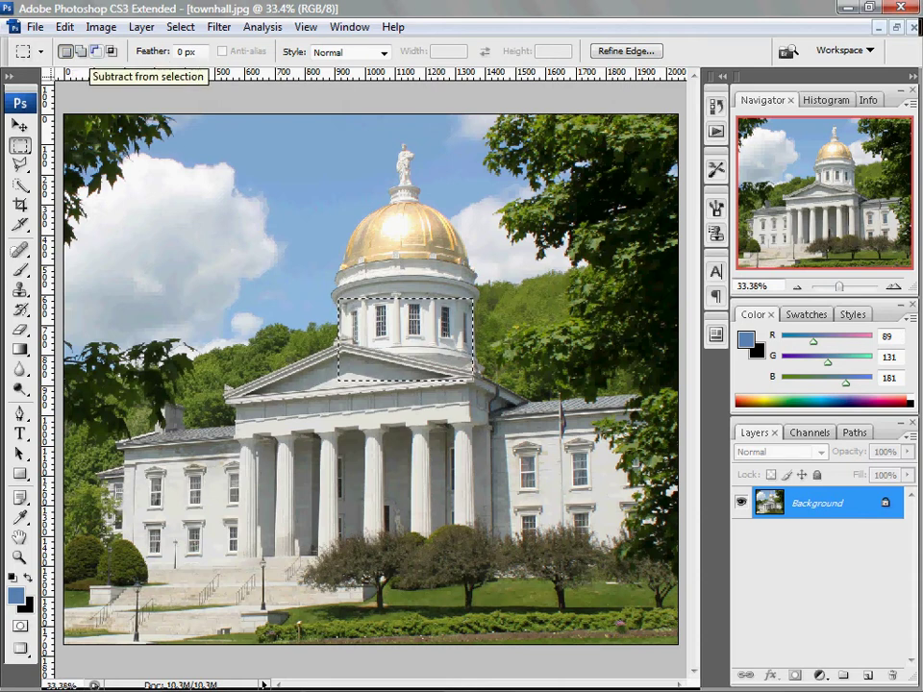
pyautogui.click(111, 51)
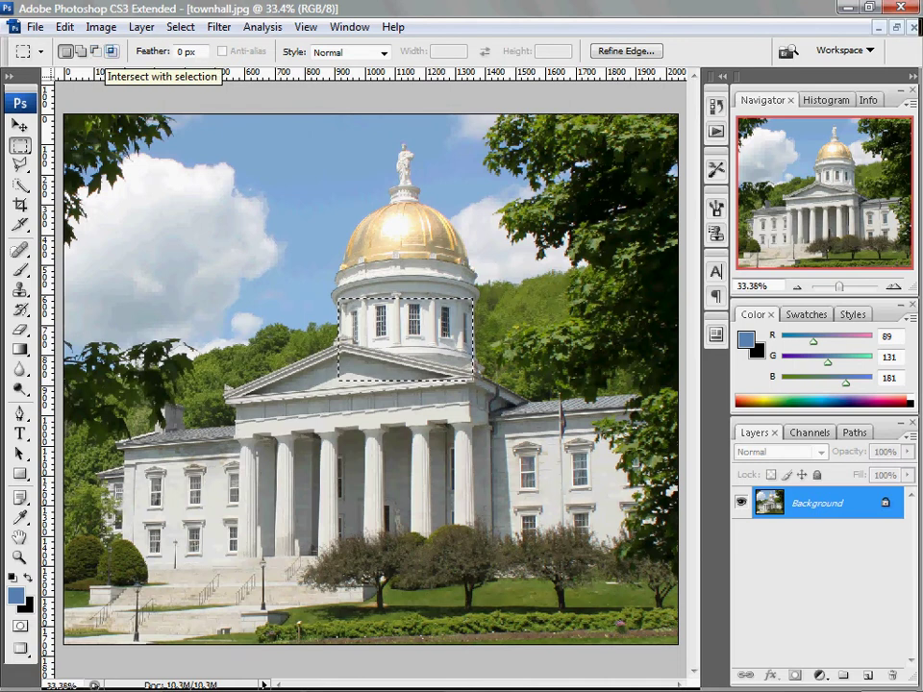
pyautogui.click(66, 51)
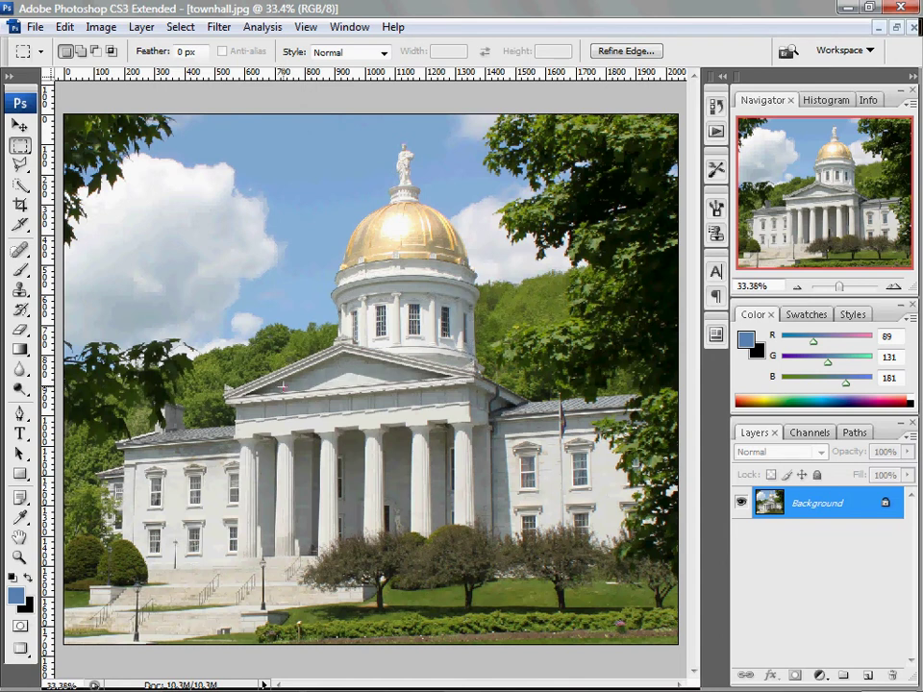
pyautogui.moveTo(279, 394); pyautogui.dragTo(427, 517)
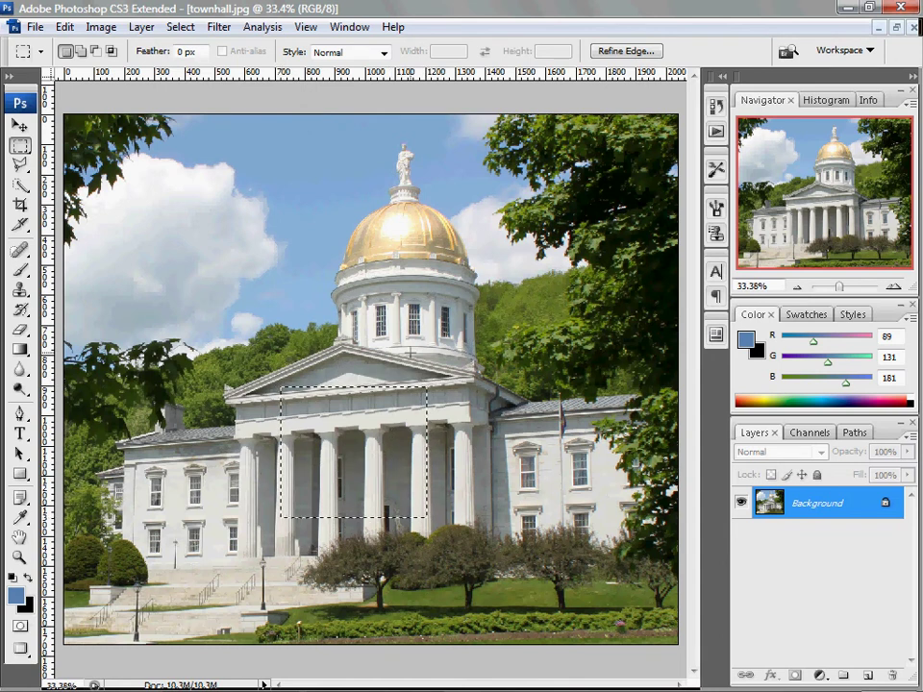
pyautogui.hotkey('ctrl', 'd')
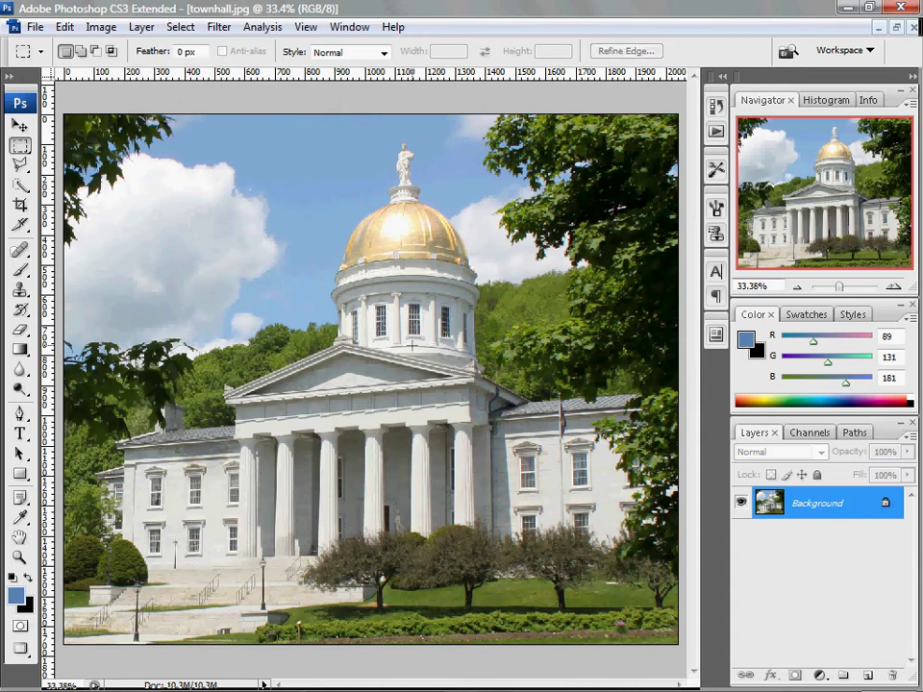
# In add-to-selection mode, combine rectangular selections over the dome's drum and the upper columns, filling the gaps between them.
pyautogui.press('shift')
pyautogui.click(82, 51)
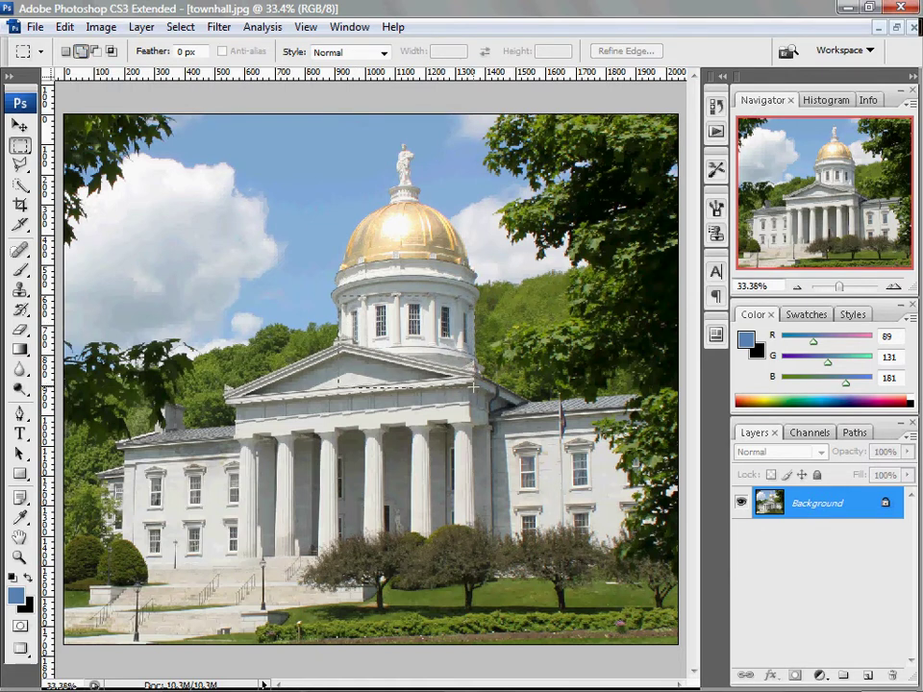
pyautogui.moveTo(339, 296); pyautogui.dragTo(474, 388)
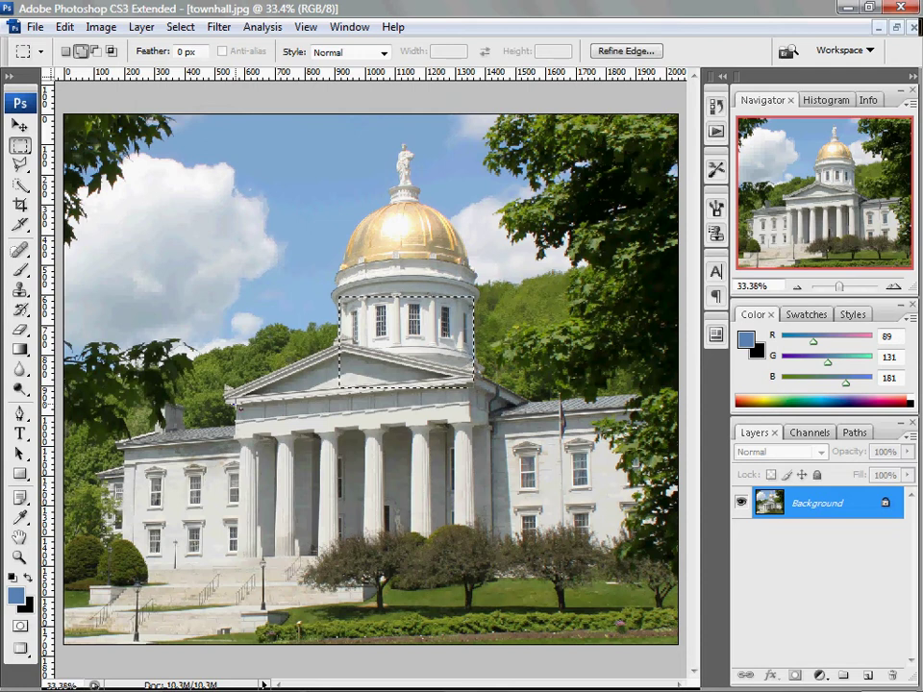
pyautogui.moveTo(241, 400); pyautogui.dragTo(474, 468)
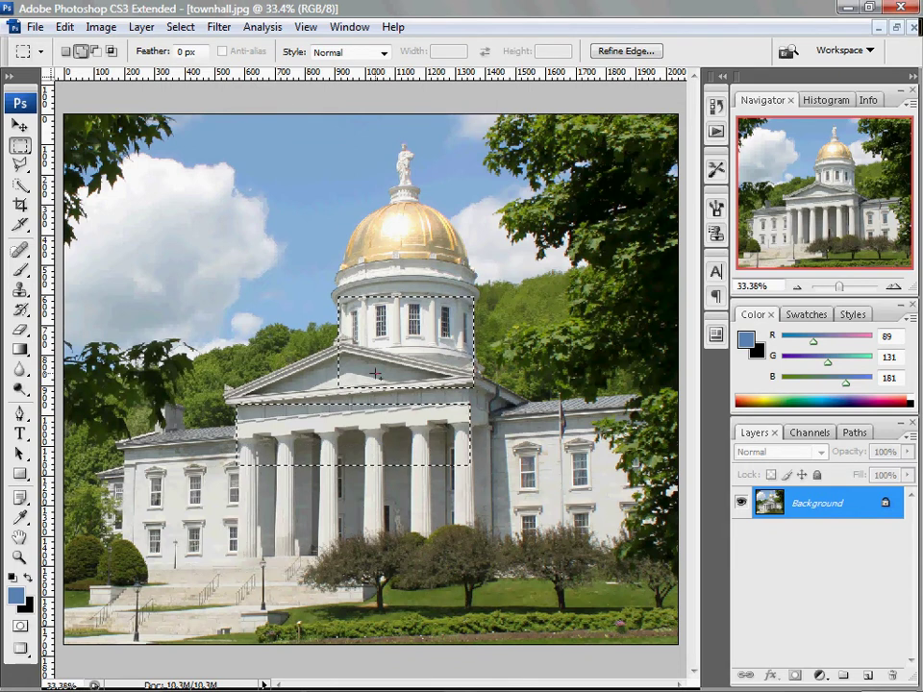
pyautogui.moveTo(374, 404); pyautogui.dragTo(416, 433)
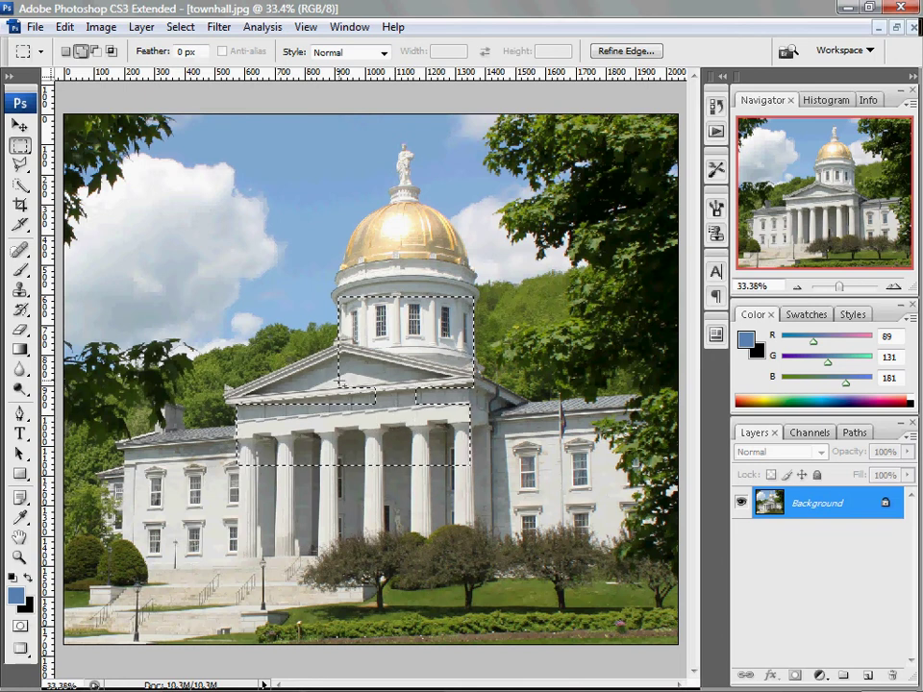
pyautogui.moveTo(338, 380); pyautogui.dragTo(373, 405)
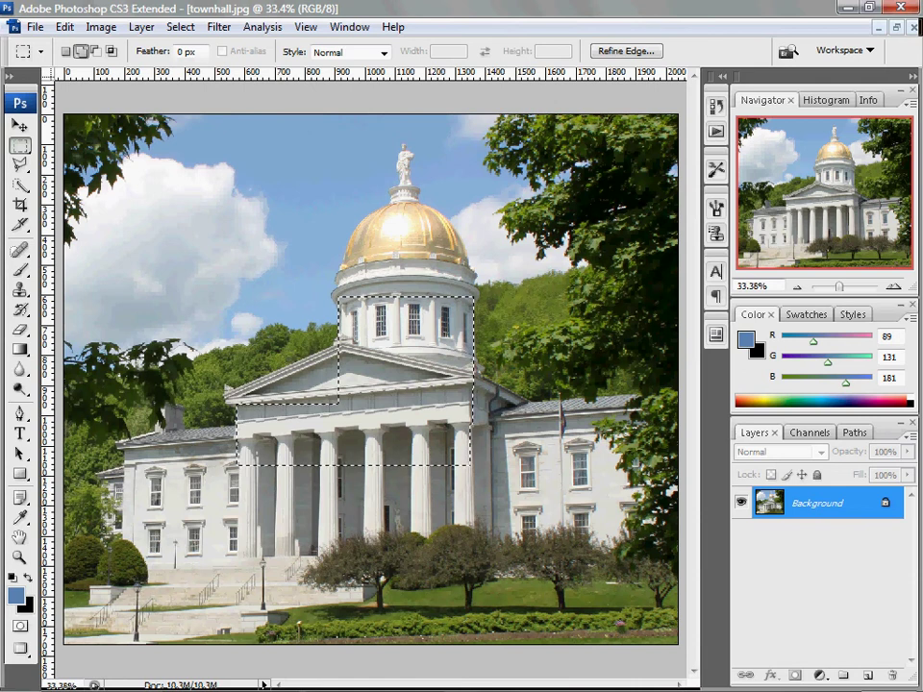
# Switch to the Elliptical Marquee tool.
pyautogui.click(20, 145)
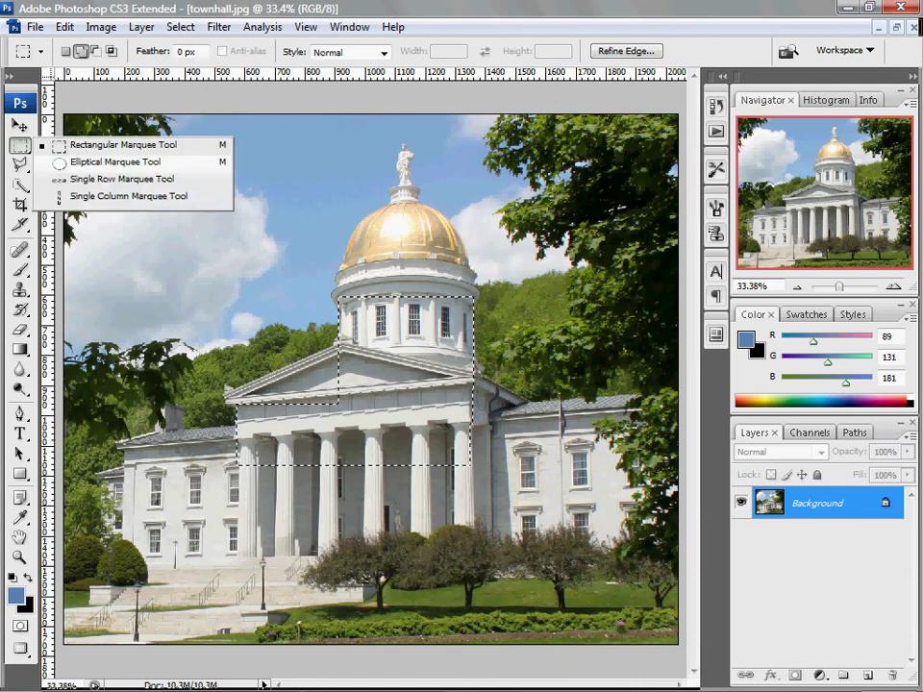
pyautogui.click(115, 162)
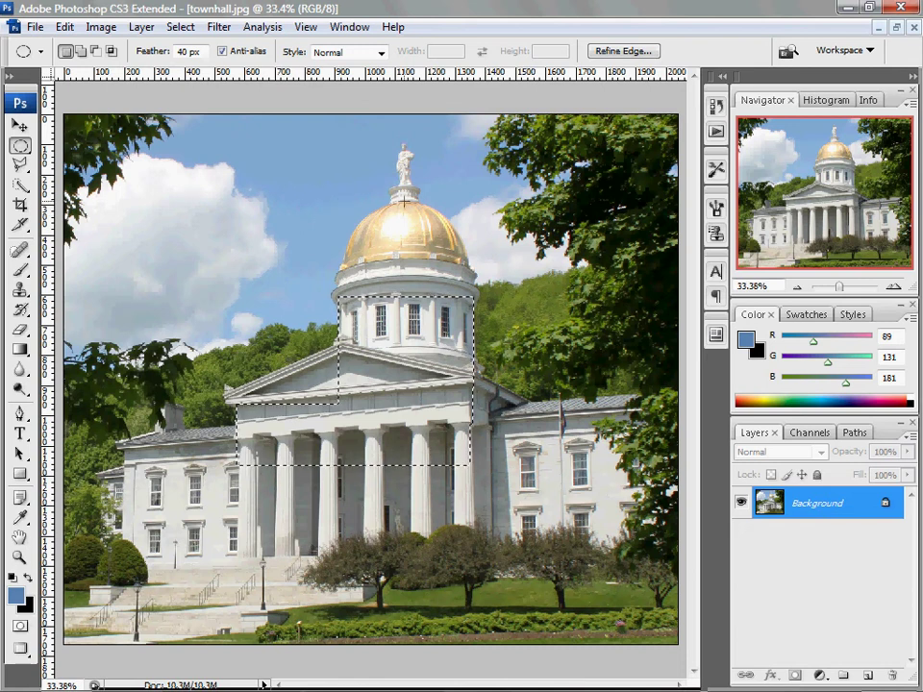
pyautogui.hotkey('ctrl', 'd')
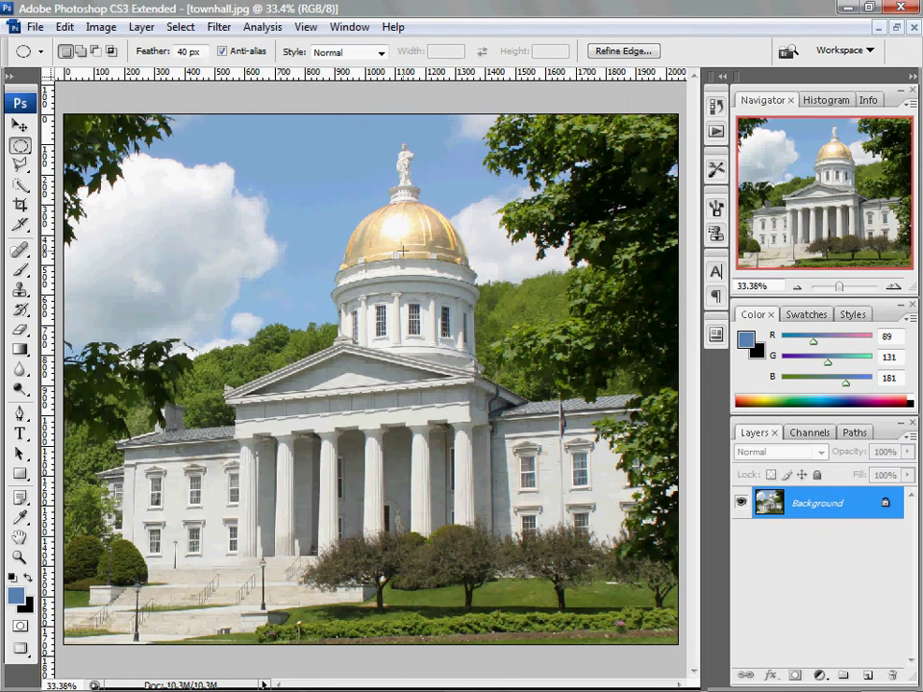
pyautogui.moveTo(403, 251); pyautogui.dragTo(424, 261)
pyautogui.hotkey('ctrl', 'z')
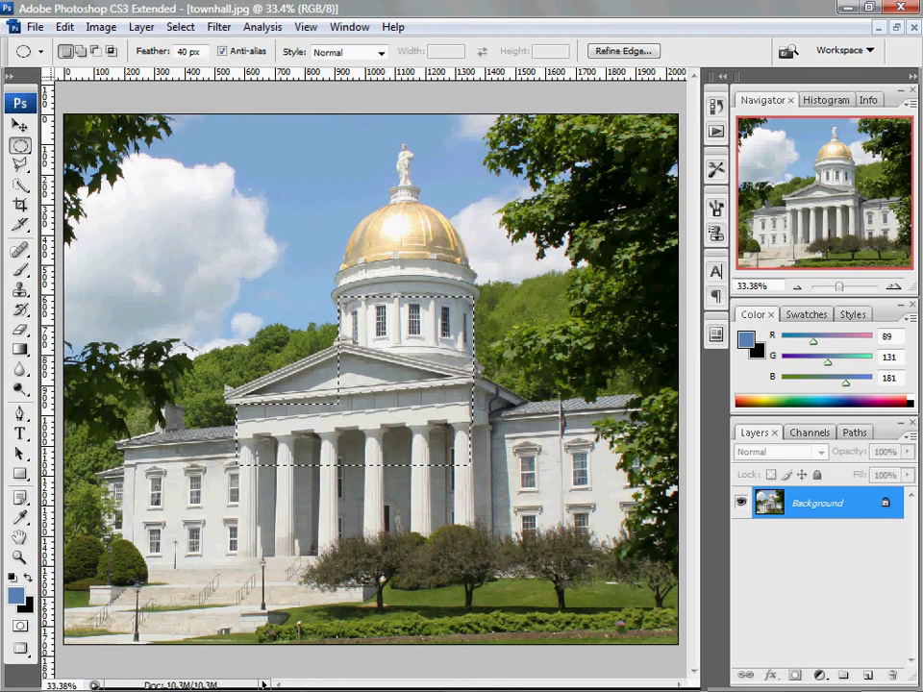
# Set the Elliptical Marquee to add to the selection with a 0 px feather.
pyautogui.click(81, 51)
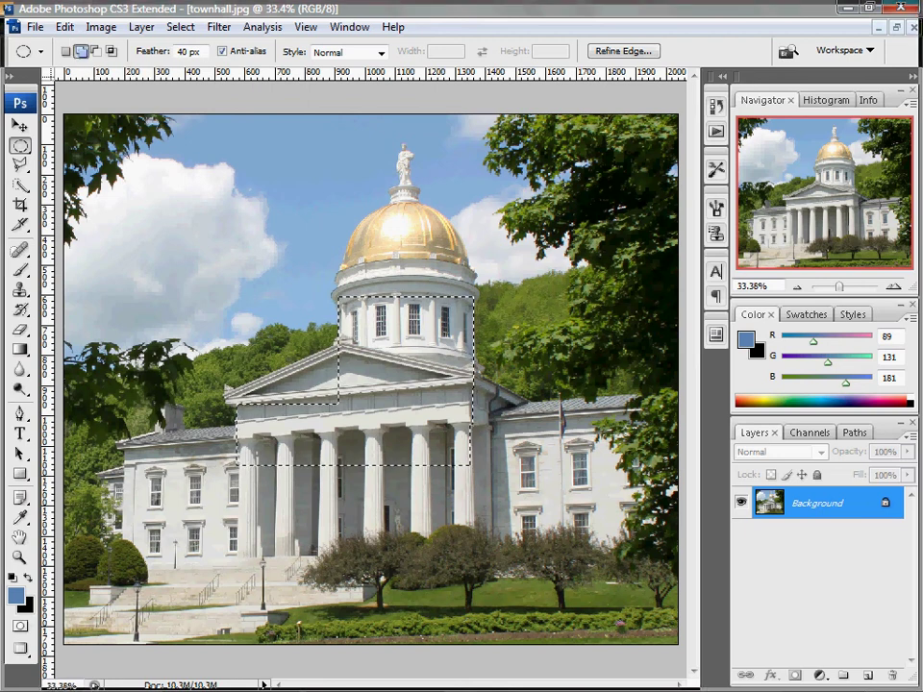
pyautogui.click(151, 51)
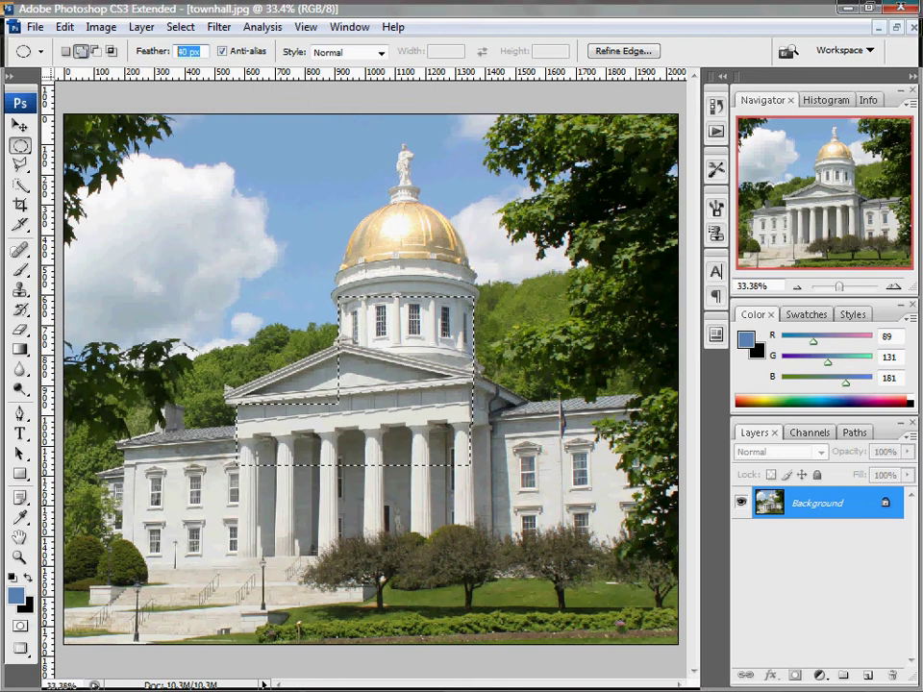
pyautogui.write('0')
pyautogui.press('Return')
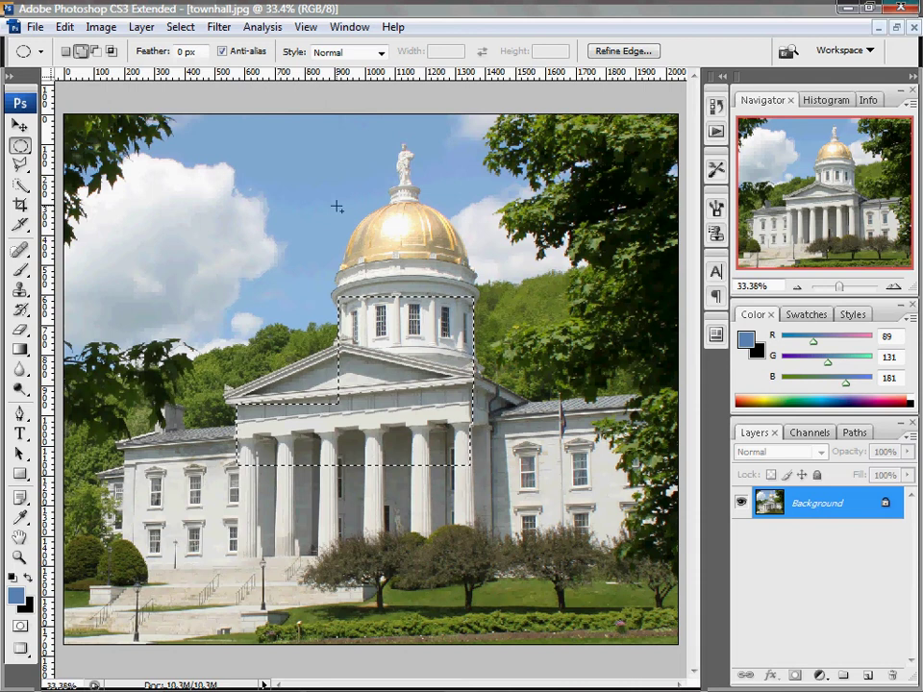
# Add elliptical selections over the golden dome and over both sides where it joins the drum.
pyautogui.moveTo(337, 206); pyautogui.dragTo(464, 305)
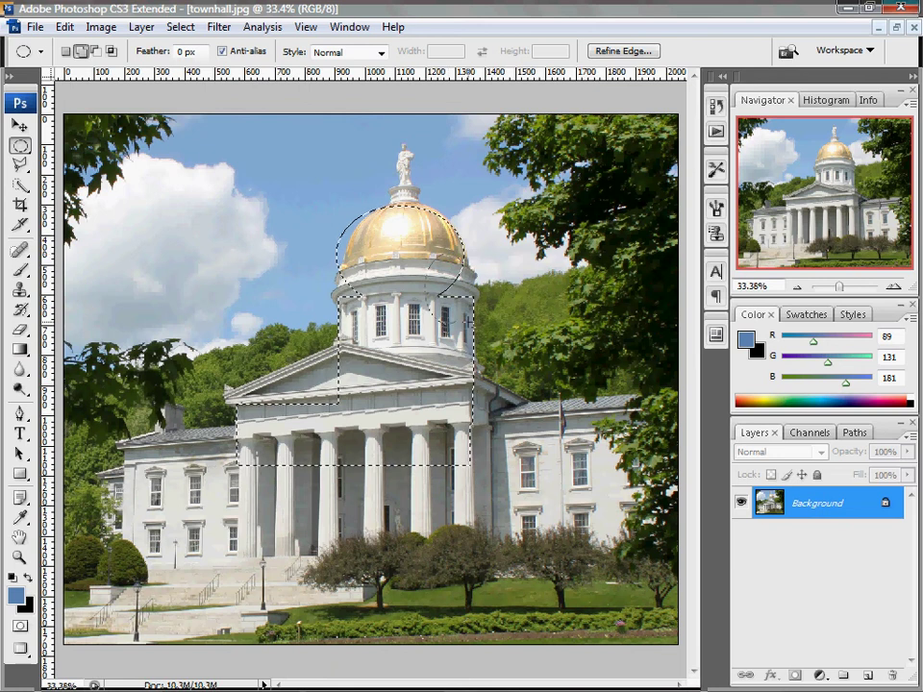
pyautogui.moveTo(474, 324); pyautogui.dragTo(474, 324)
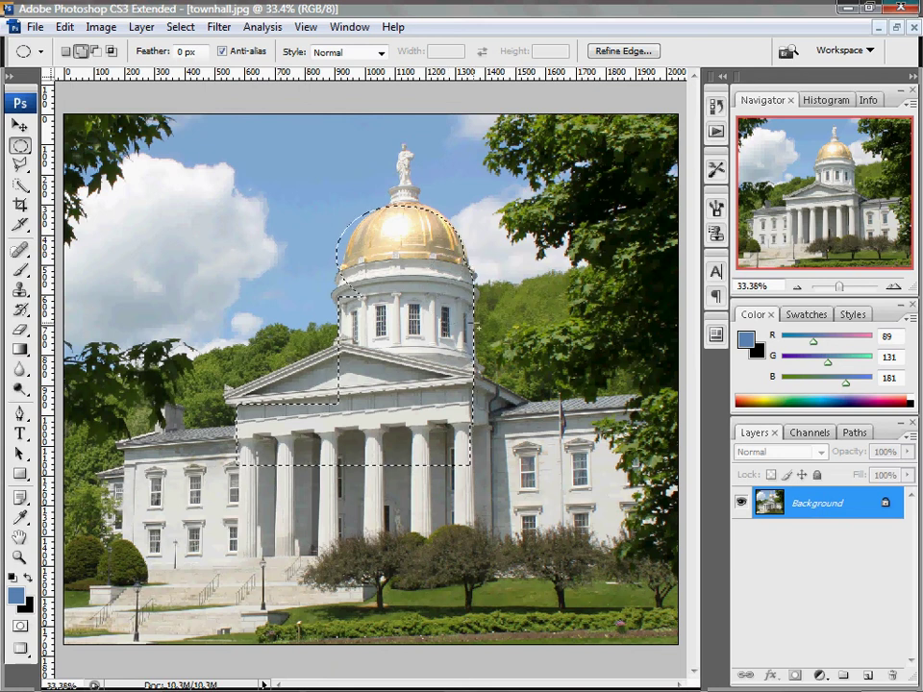
pyautogui.moveTo(372, 268); pyautogui.dragTo(343, 322)
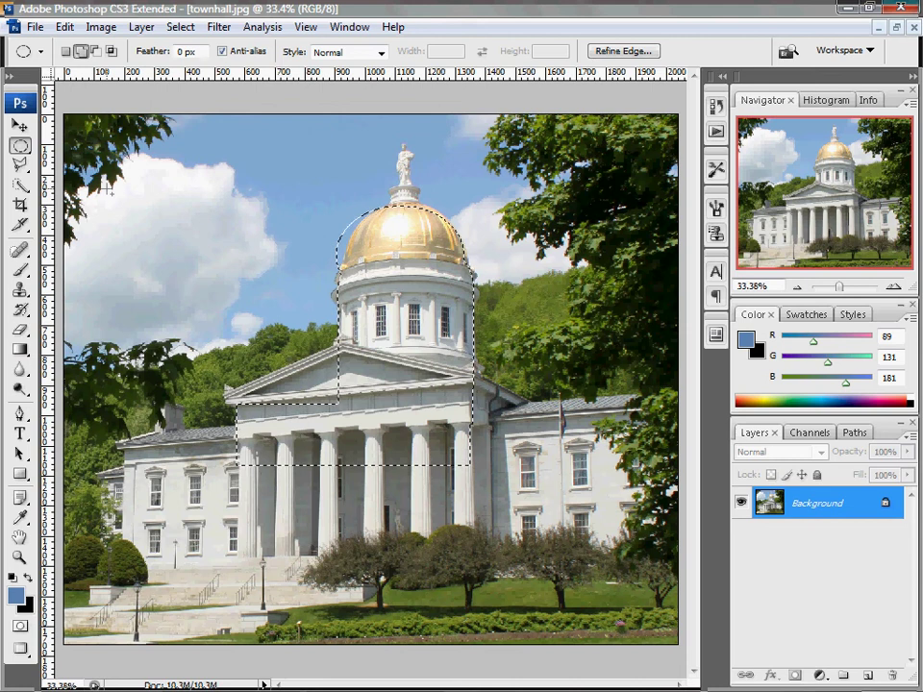
# Try the Polygonal Lasso tool and the freehand Lasso tool.
pyautogui.click(21, 165)
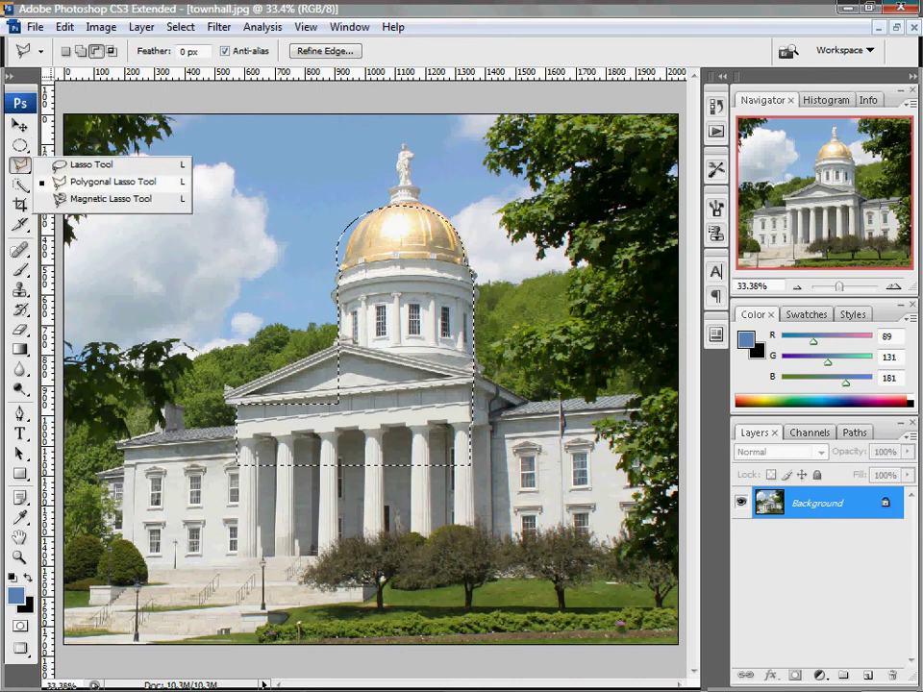
pyautogui.click(113, 181)
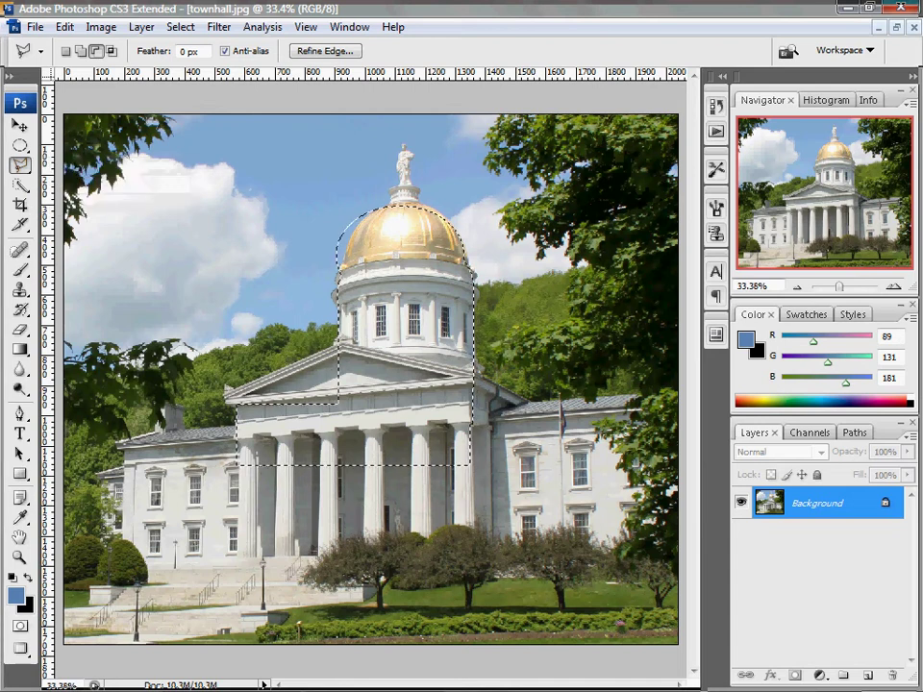
pyautogui.click(21, 166)
pyautogui.click(91, 164)
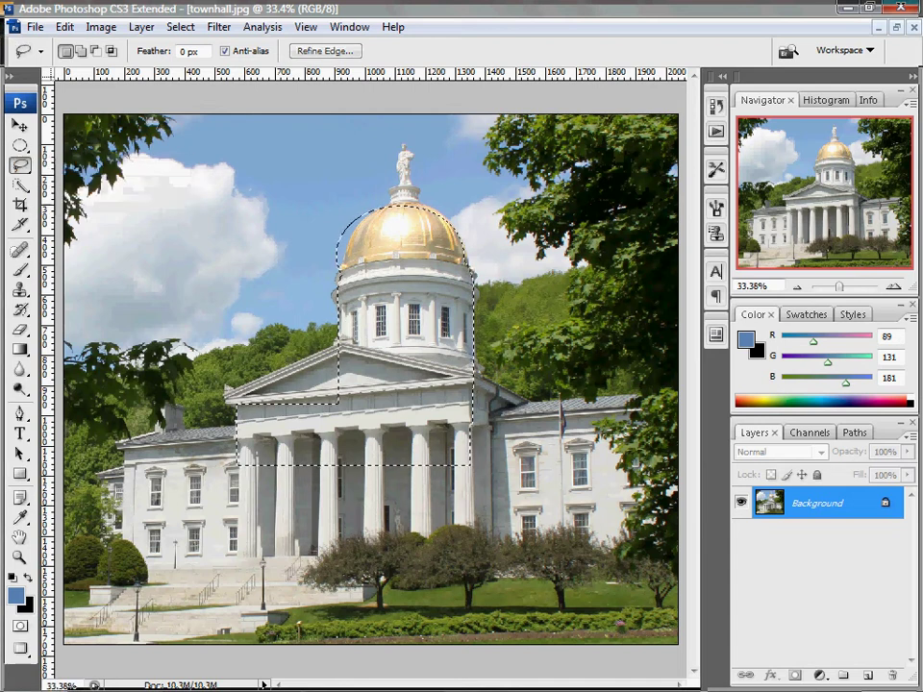
# Add the left half of the triangular pediment to the selection with the Polygonal Lasso tool in add-to-selection mode.
pyautogui.click(21, 165)
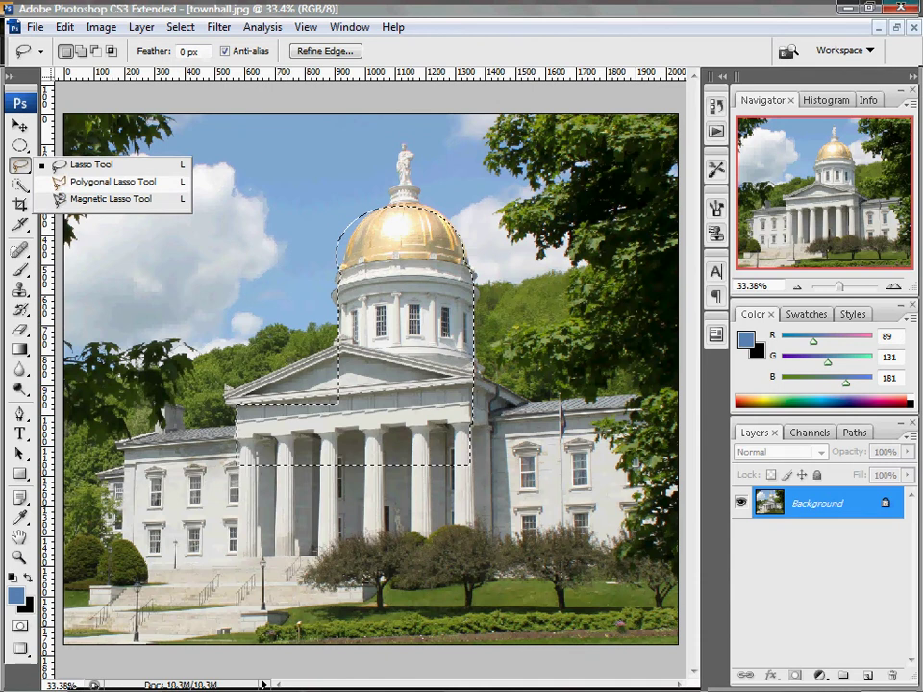
pyautogui.click(112, 181)
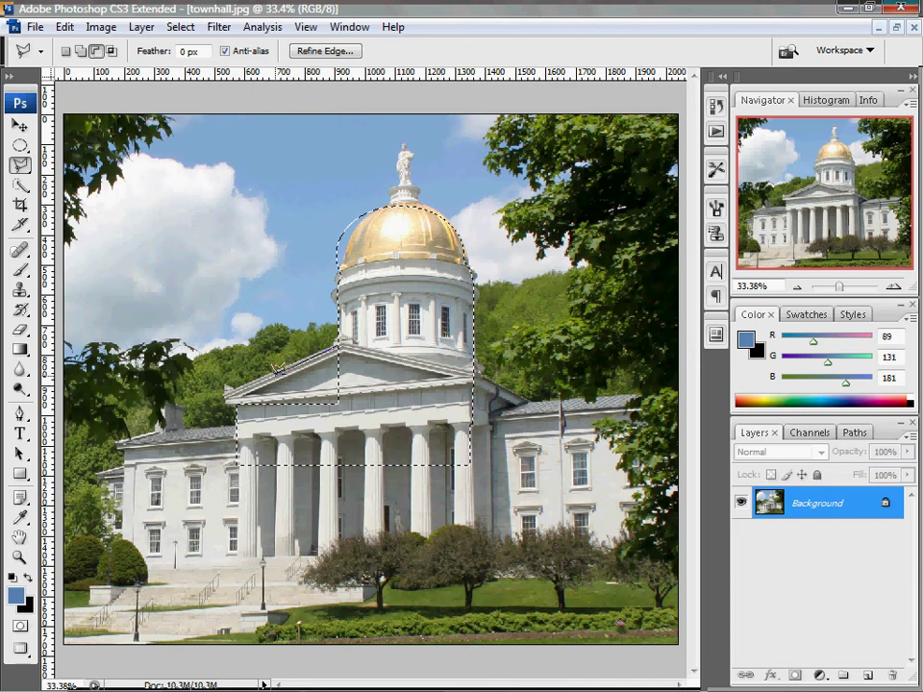
pyautogui.click(81, 52)
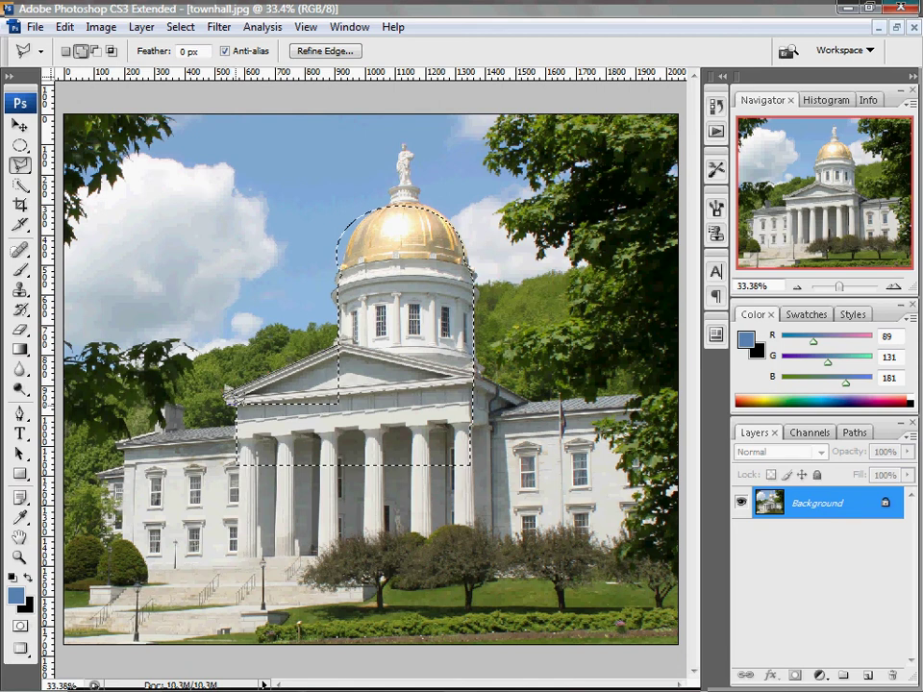
pyautogui.click(229, 401)
pyautogui.click(373, 420)
pyautogui.click(374, 373)
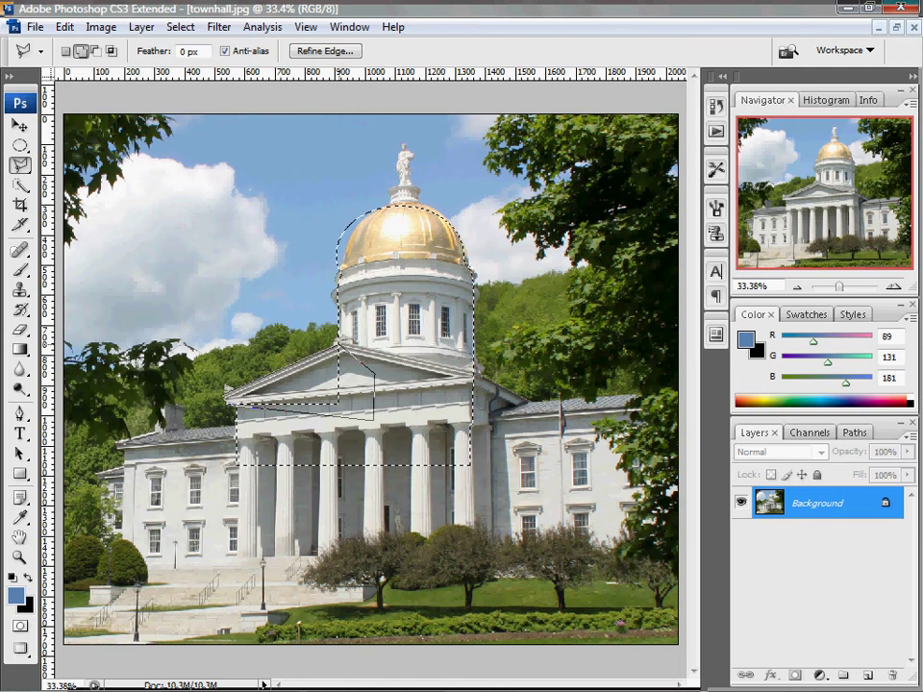
pyautogui.press('Escape')
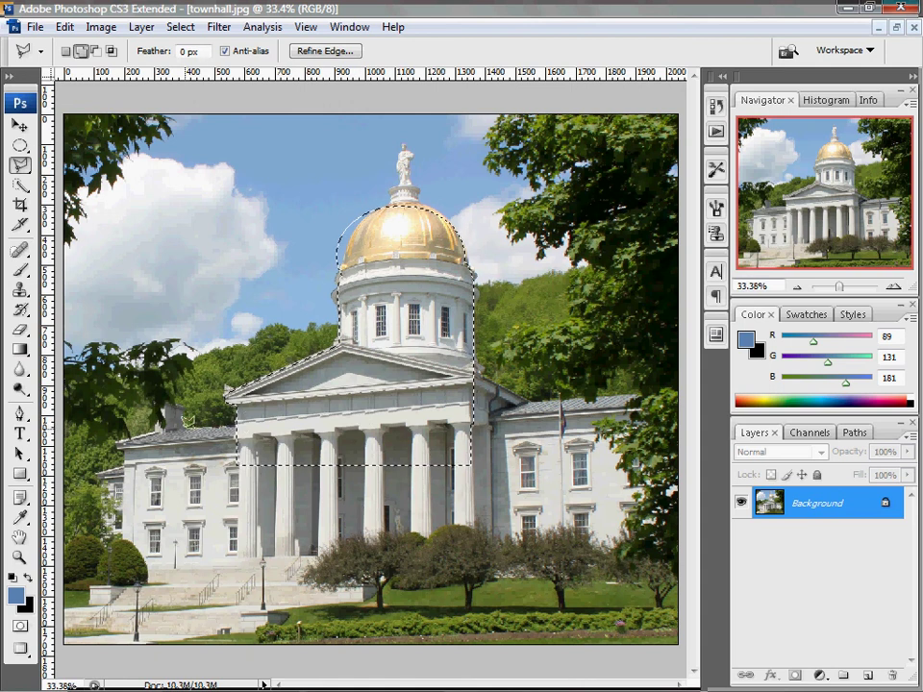
pyautogui.click(186, 426)
pyautogui.click(265, 301)
pyautogui.click(178, 223)
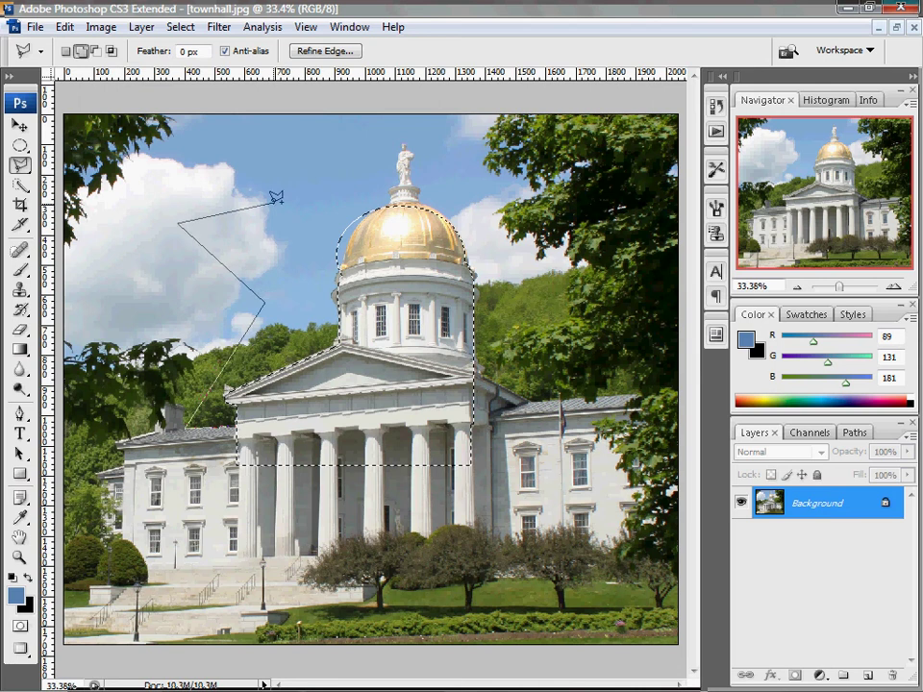
pyautogui.click(273, 203)
pyautogui.press('Escape')
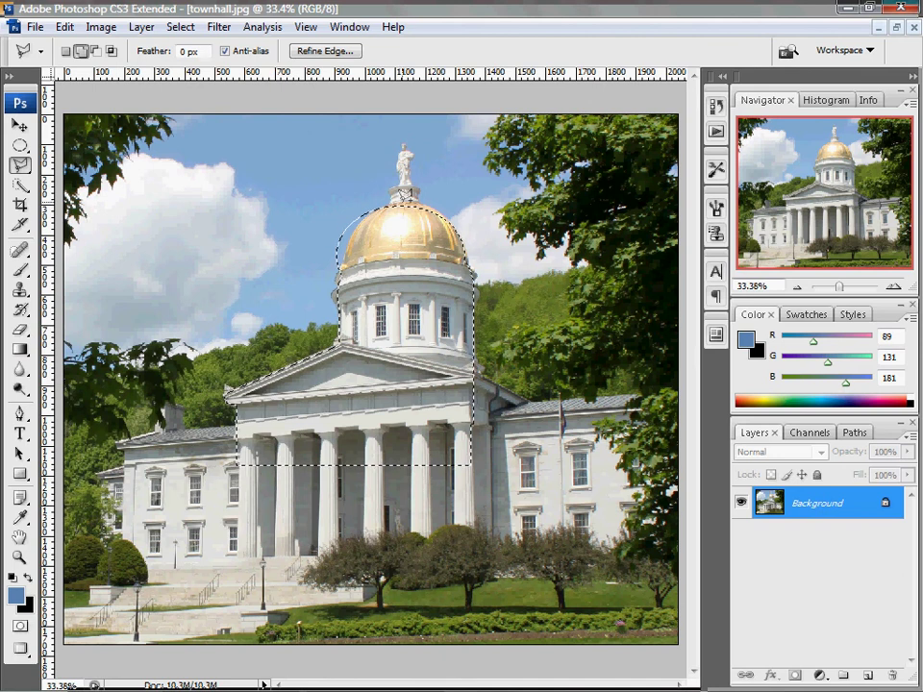
# Add the missed strip along the golden dome's top and upper right edge to the selection with the Polygonal Lasso.
pyautogui.press('z')
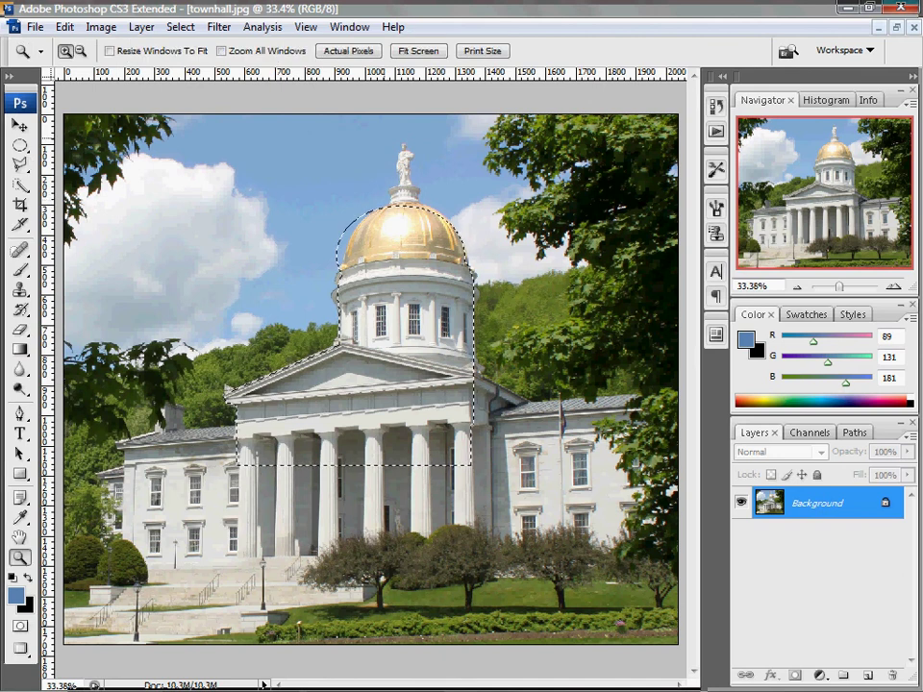
pyautogui.moveTo(383, 139); pyautogui.dragTo(437, 235)
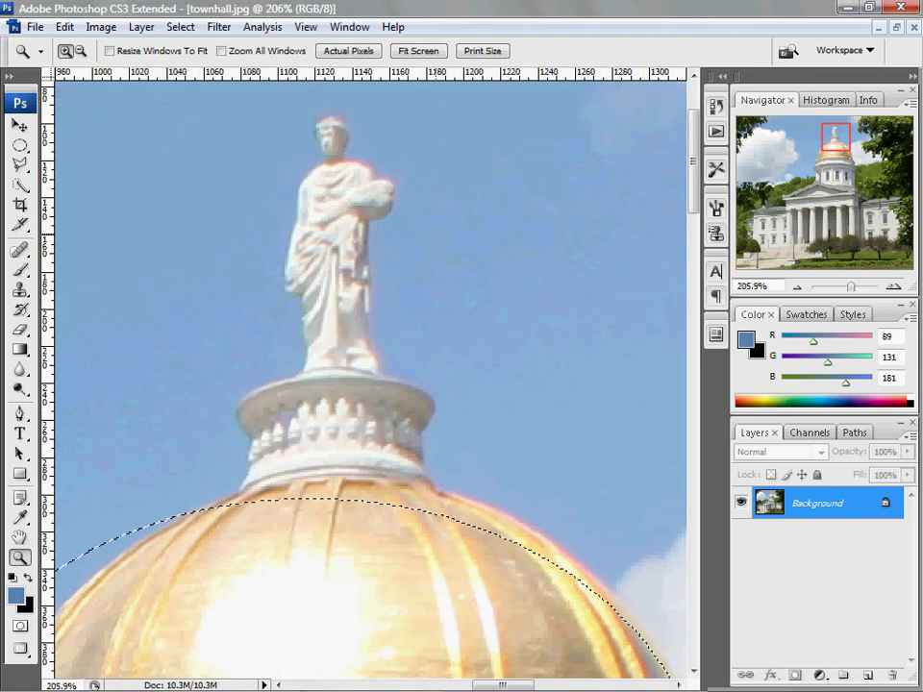
pyautogui.moveTo(408, 404); pyautogui.dragTo(329, 221)
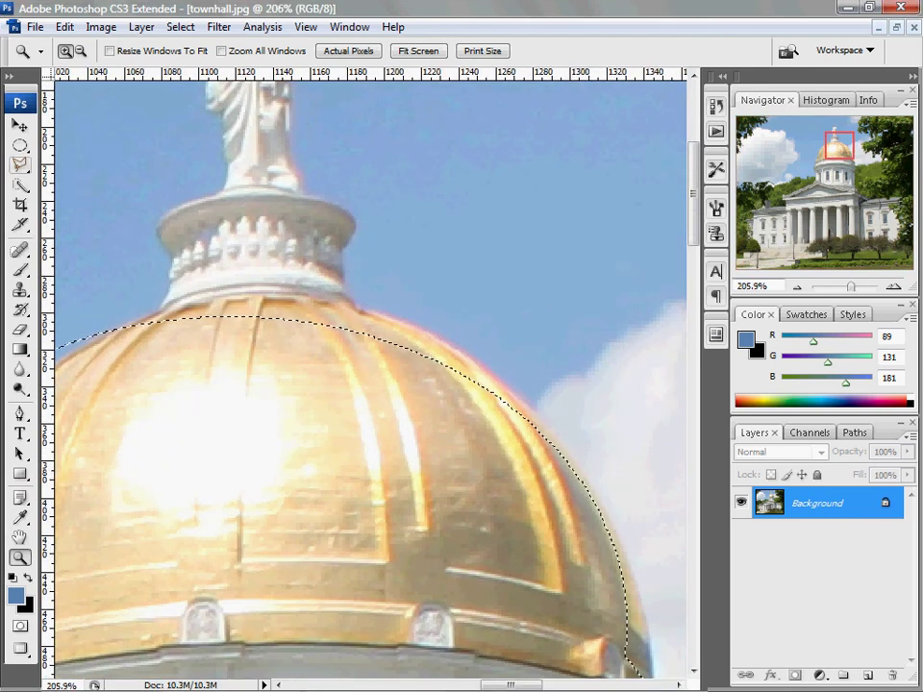
pyautogui.press('l')
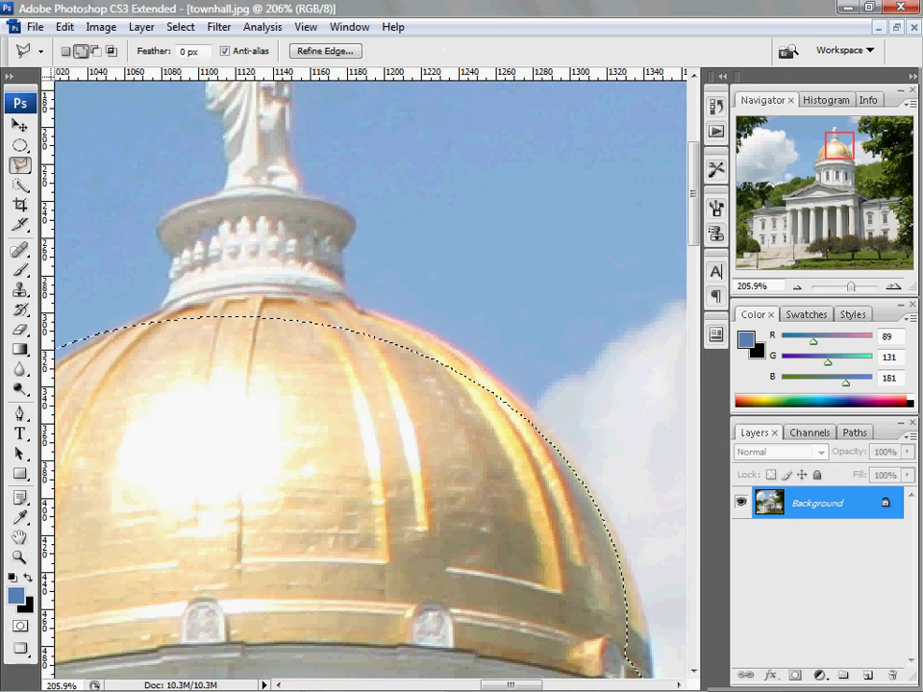
pyautogui.click(593, 487)
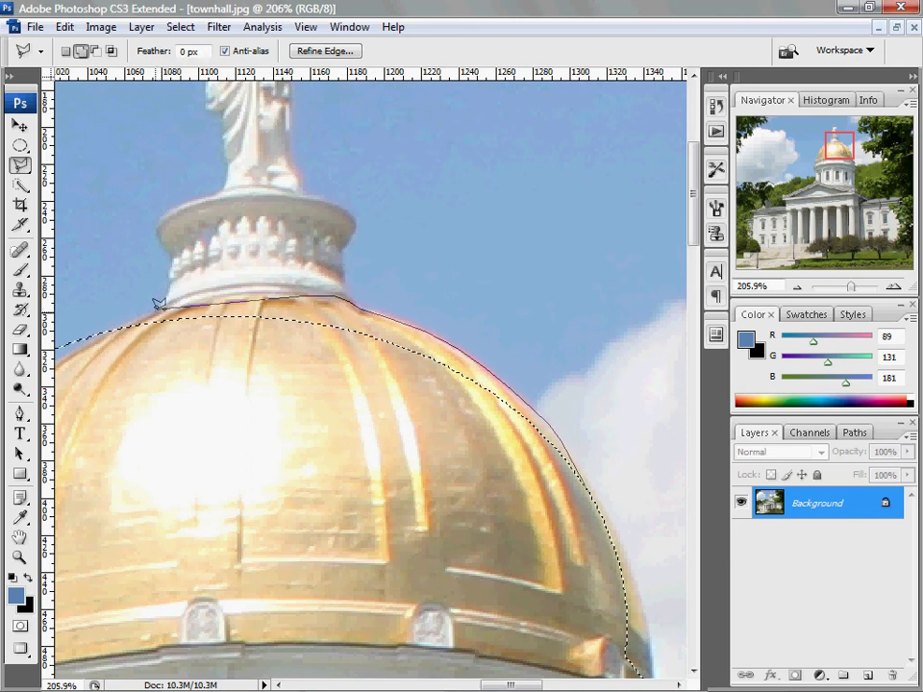
pyautogui.click(108, 327)
pyautogui.click(294, 446)
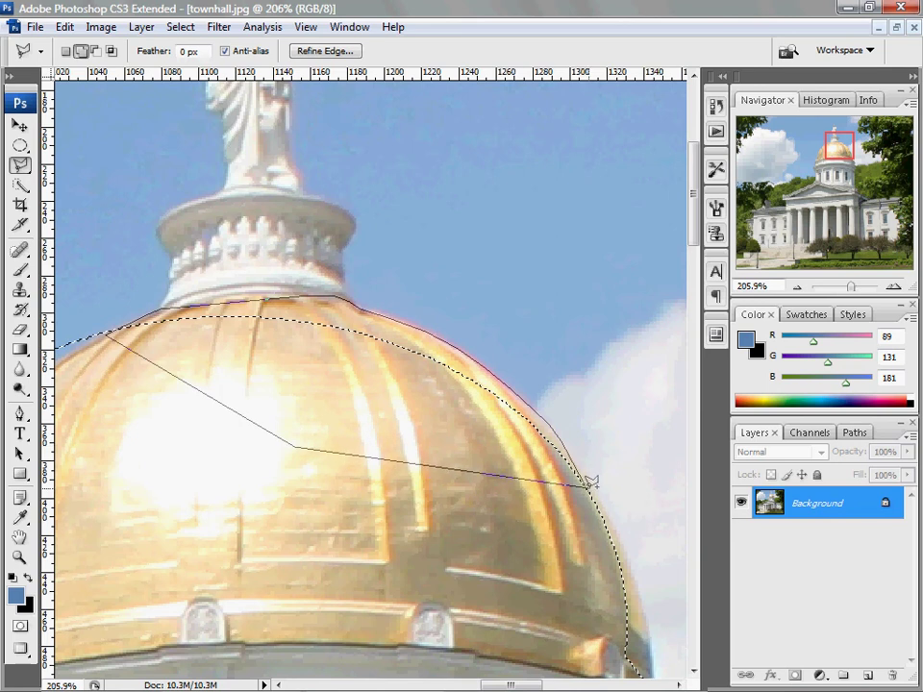
pyautogui.doubleClick(589, 482)
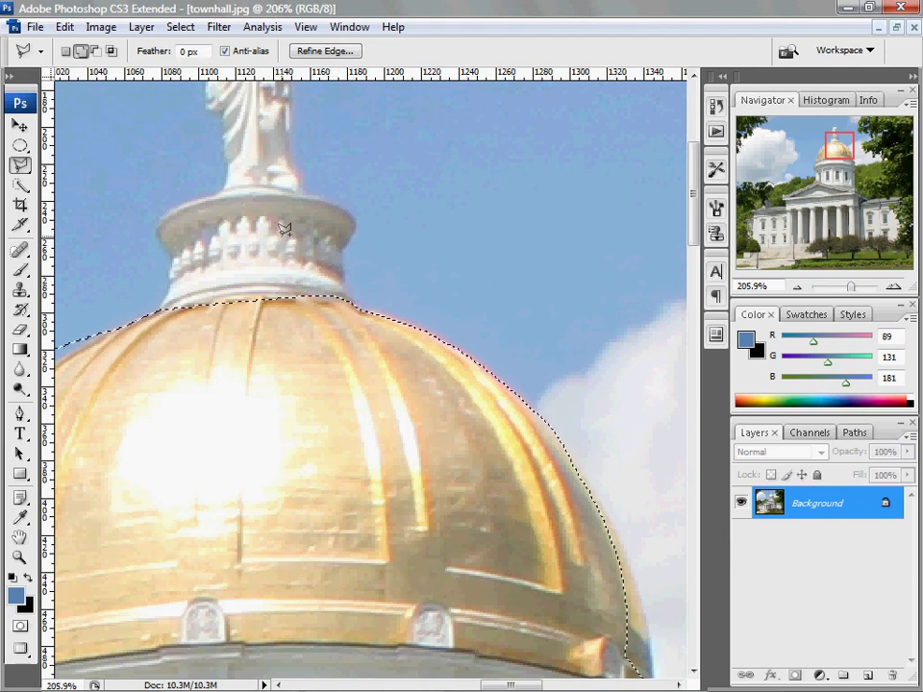
# Subtract the sliver of sky along the golden dome's left edge with the Polygonal Lasso in subtract-from-selection mode.
pyautogui.moveTo(282, 221)
pyautogui.mouseDown()
pyautogui.moveTo(301, 336)
pyautogui.moveTo(305, 435)
pyautogui.mouseUp()
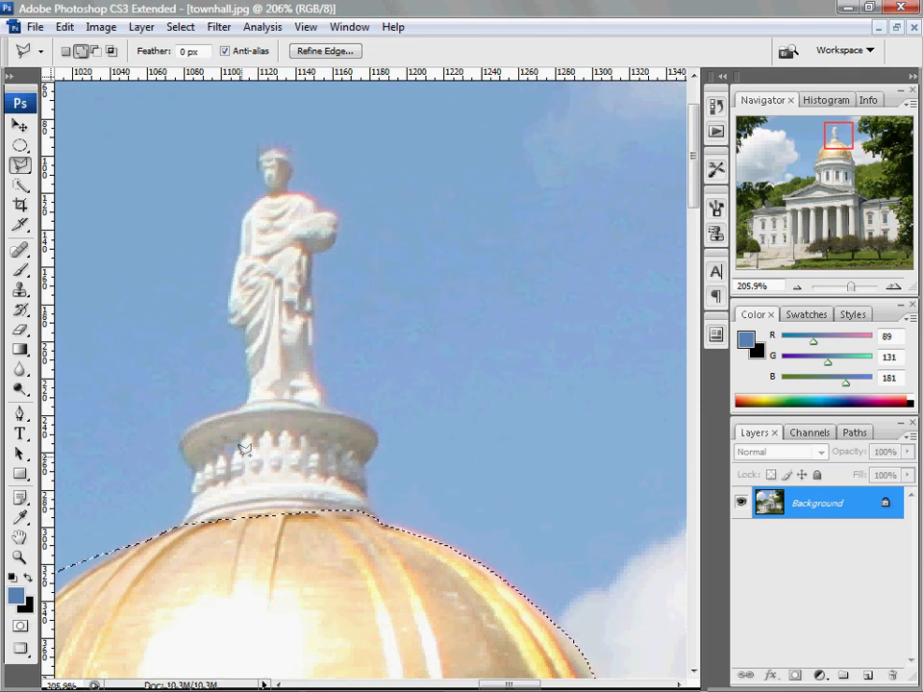
pyautogui.hotkey('ctrl', '0')
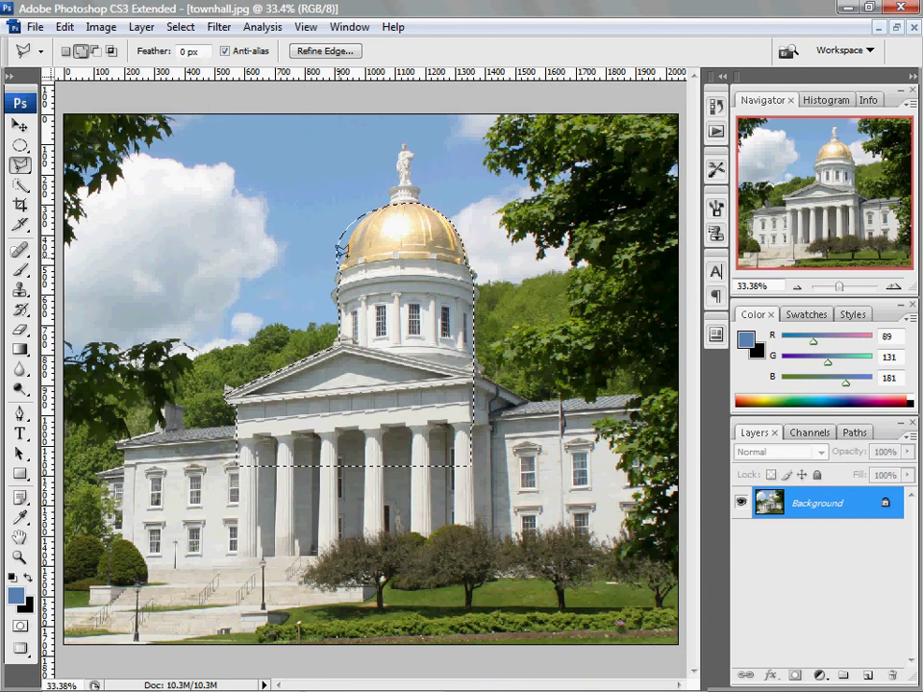
pyautogui.press('z')
pyautogui.moveTo(327, 204); pyautogui.dragTo(423, 317)
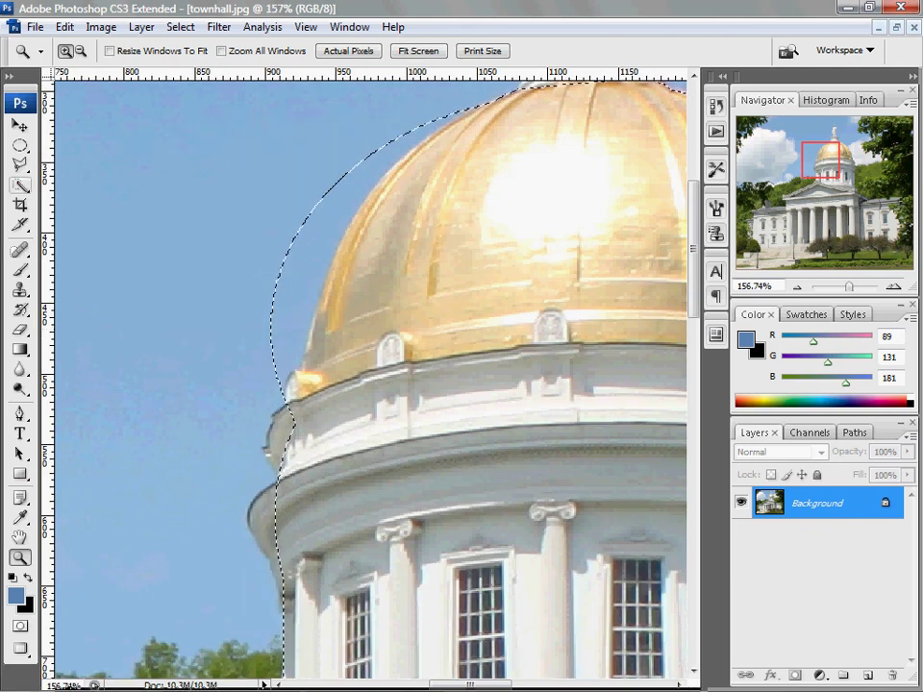
pyautogui.press('l')
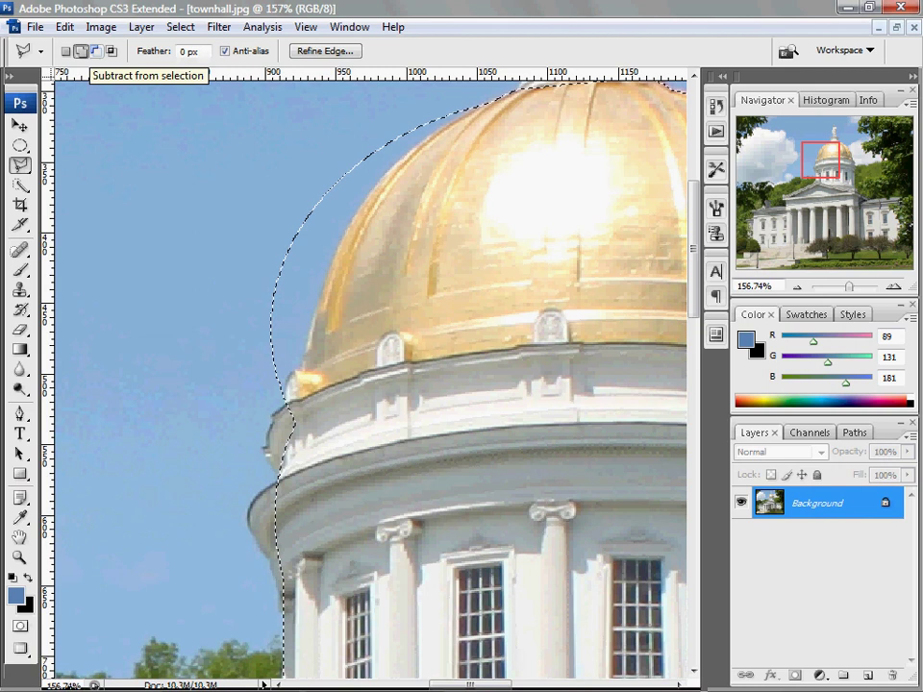
pyautogui.click(96, 51)
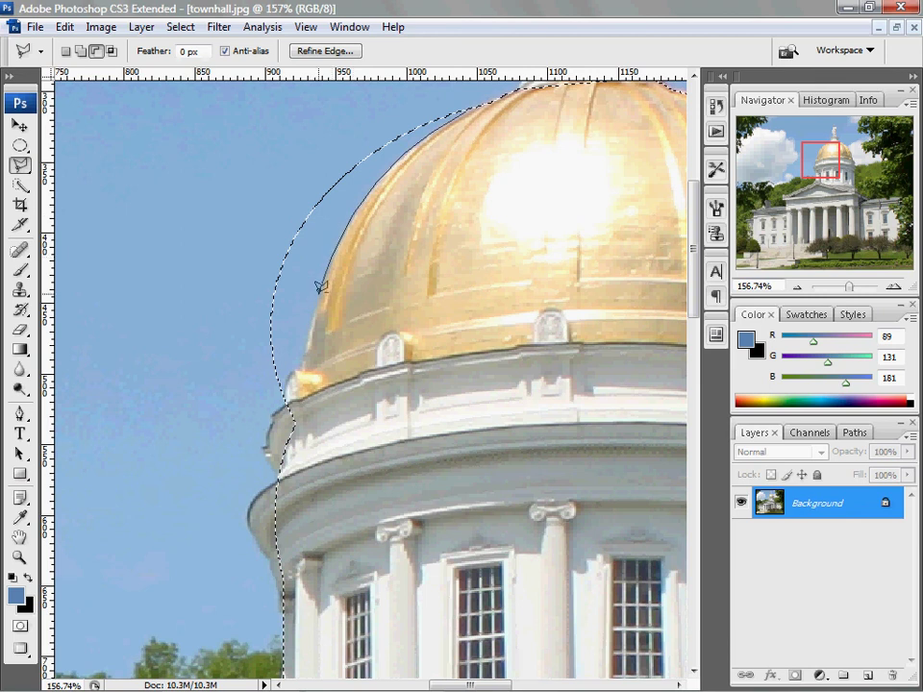
pyautogui.click(288, 392)
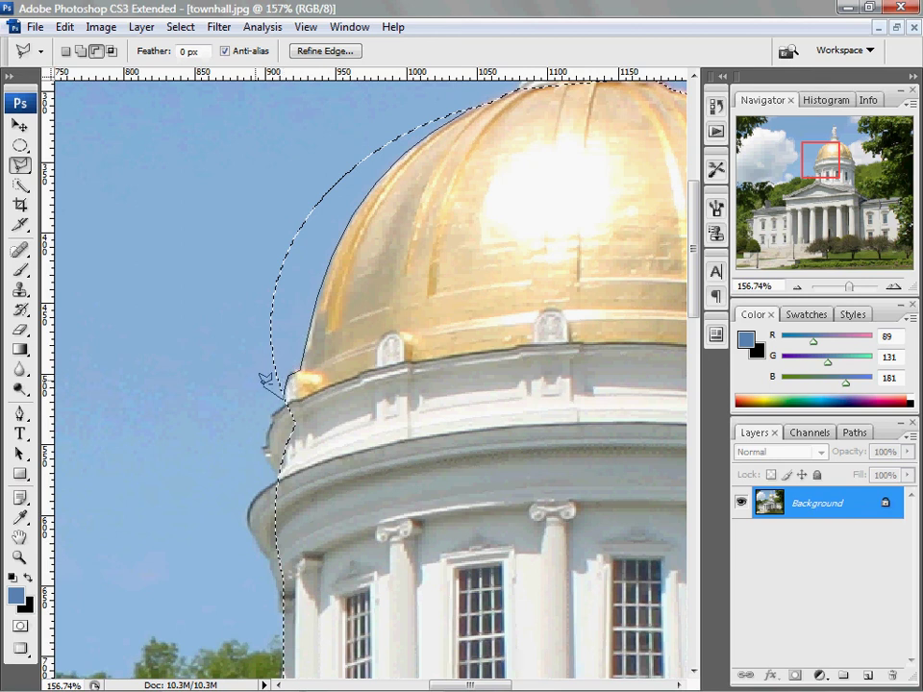
pyautogui.click(228, 346)
pyautogui.click(253, 199)
pyautogui.click(395, 114)
pyautogui.scroll(3, 455, 101)
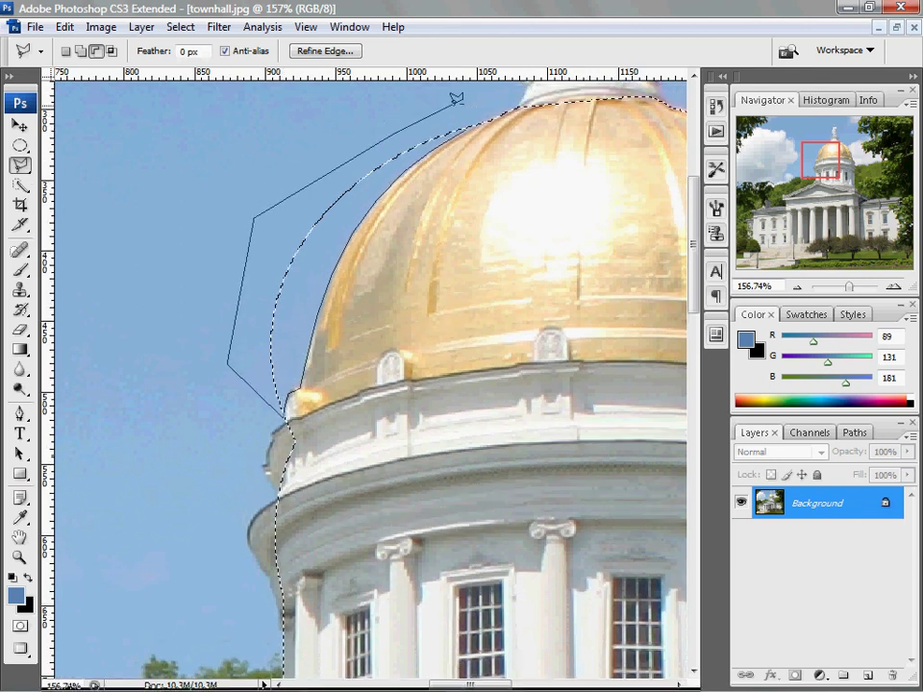
pyautogui.click(461, 111)
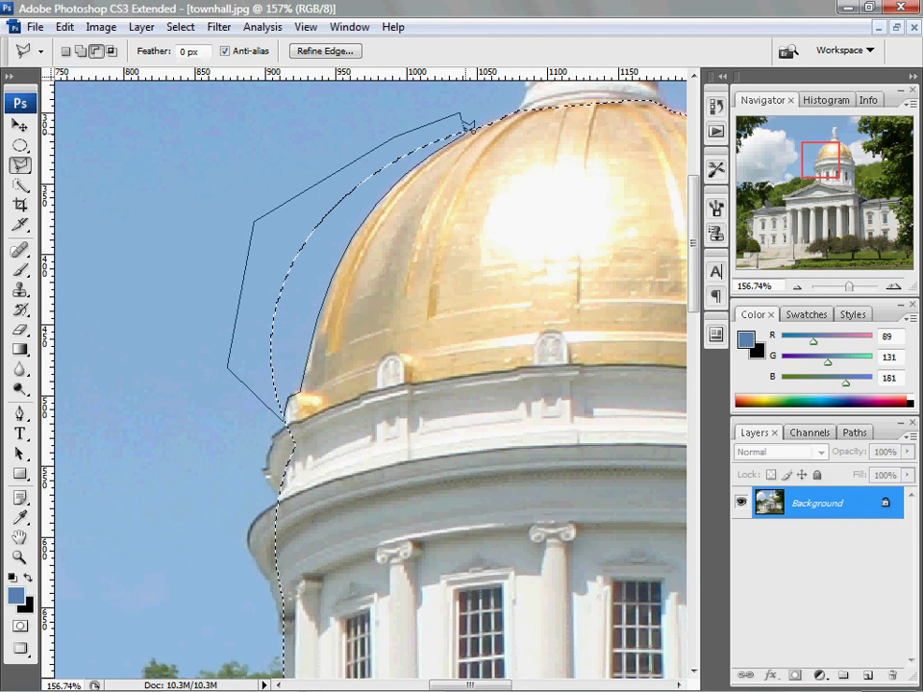
pyautogui.doubleClick(468, 124)
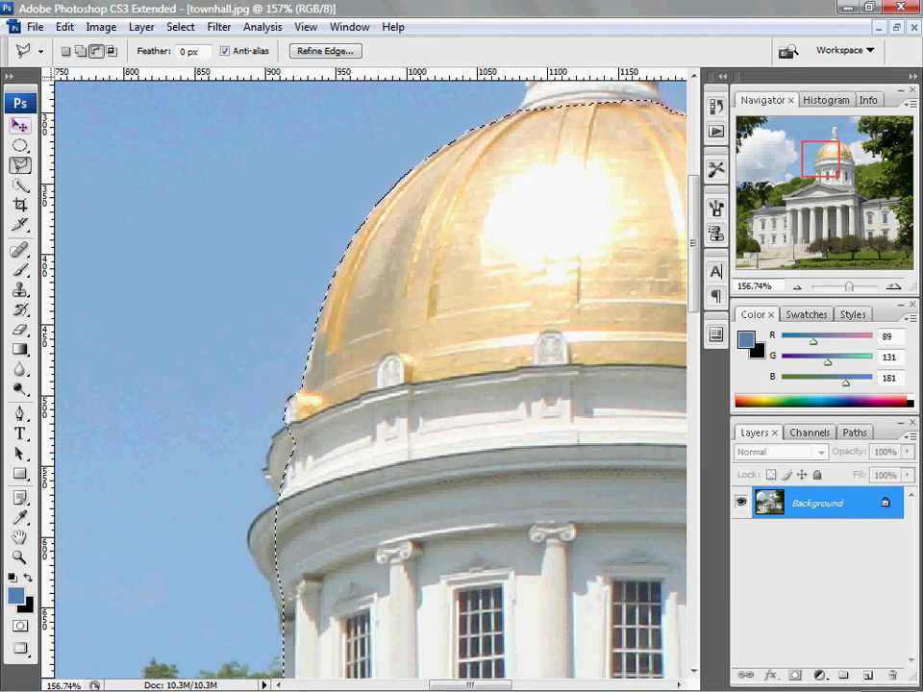
# Look through the marquee and lasso tool variants and return to the Elliptical Marquee tool.
pyautogui.hotkey('ctrl', '0')
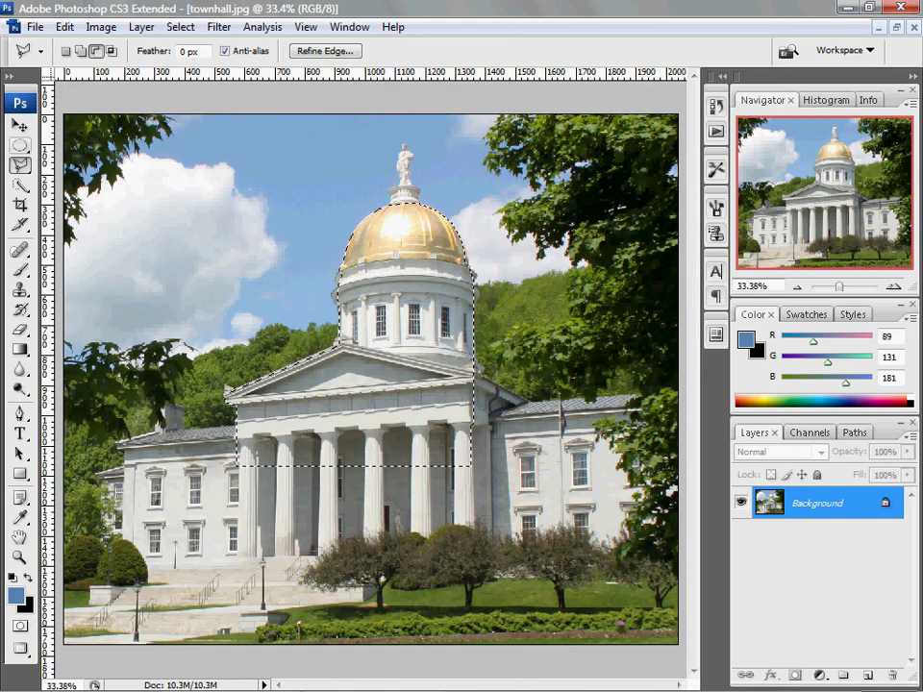
pyautogui.click(20, 145)
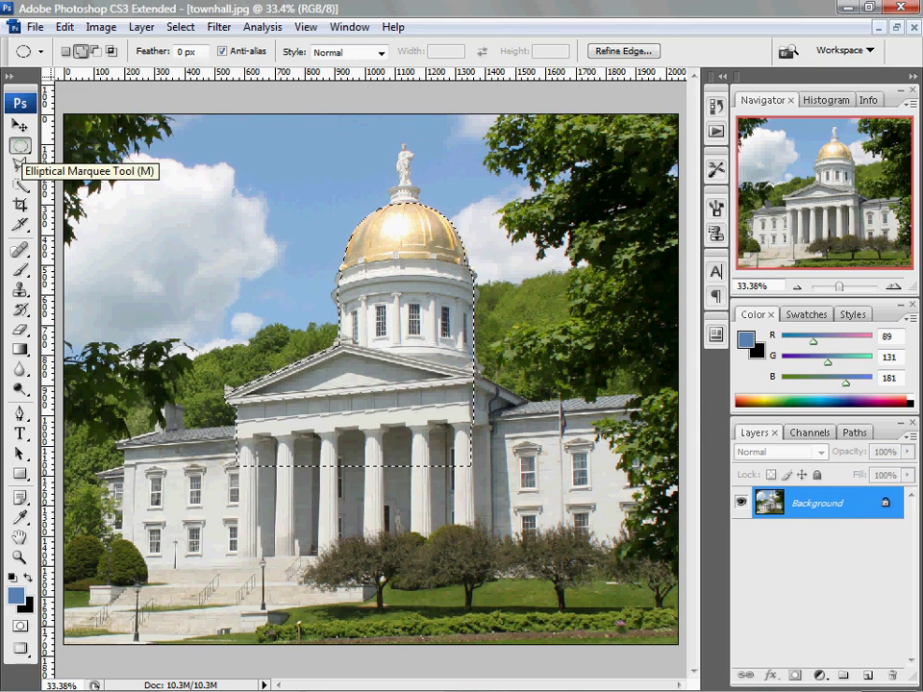
pyautogui.click(19, 146)
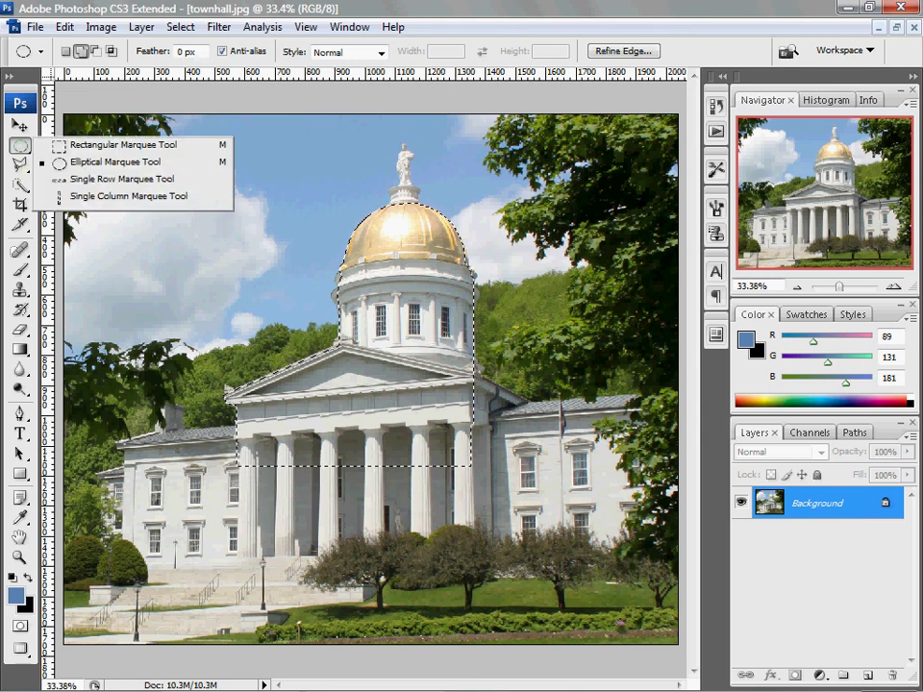
pyautogui.click(19, 165)
pyautogui.click(19, 164)
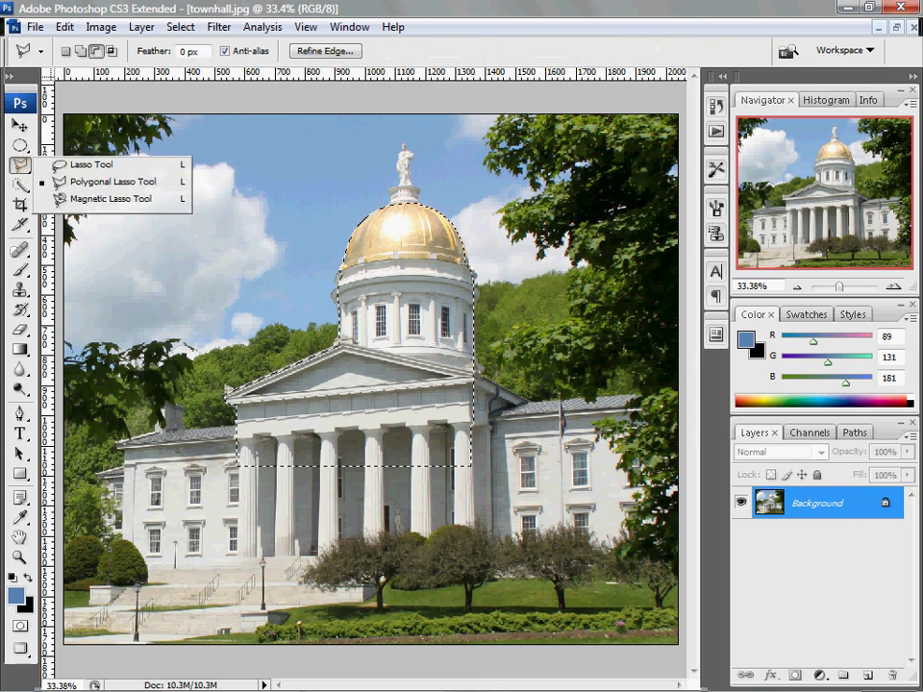
pyautogui.click(19, 145)
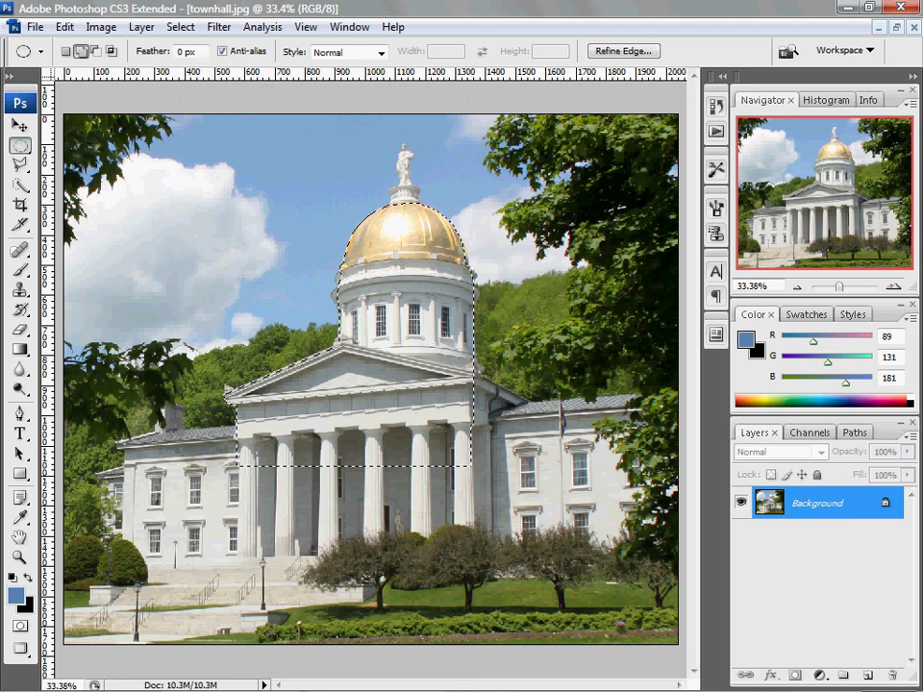